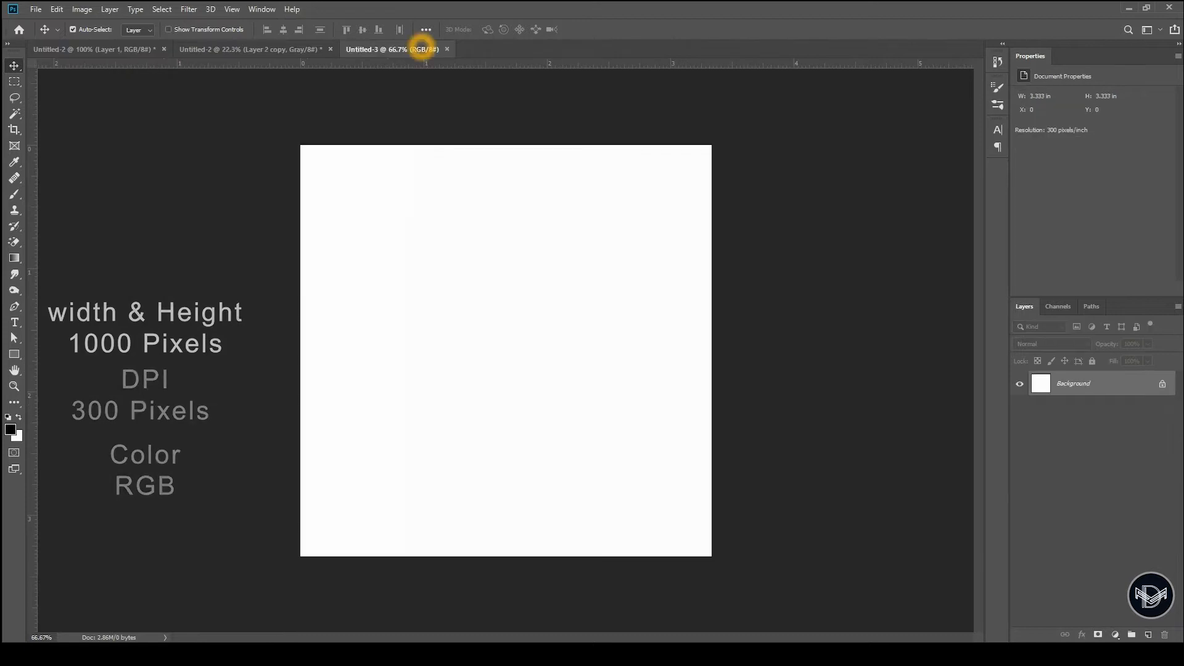
# Step: Add a layer named greadient and fill it with a radial gradient running from yellow at the canvas centre to green
pyautogui.click(1147, 635)
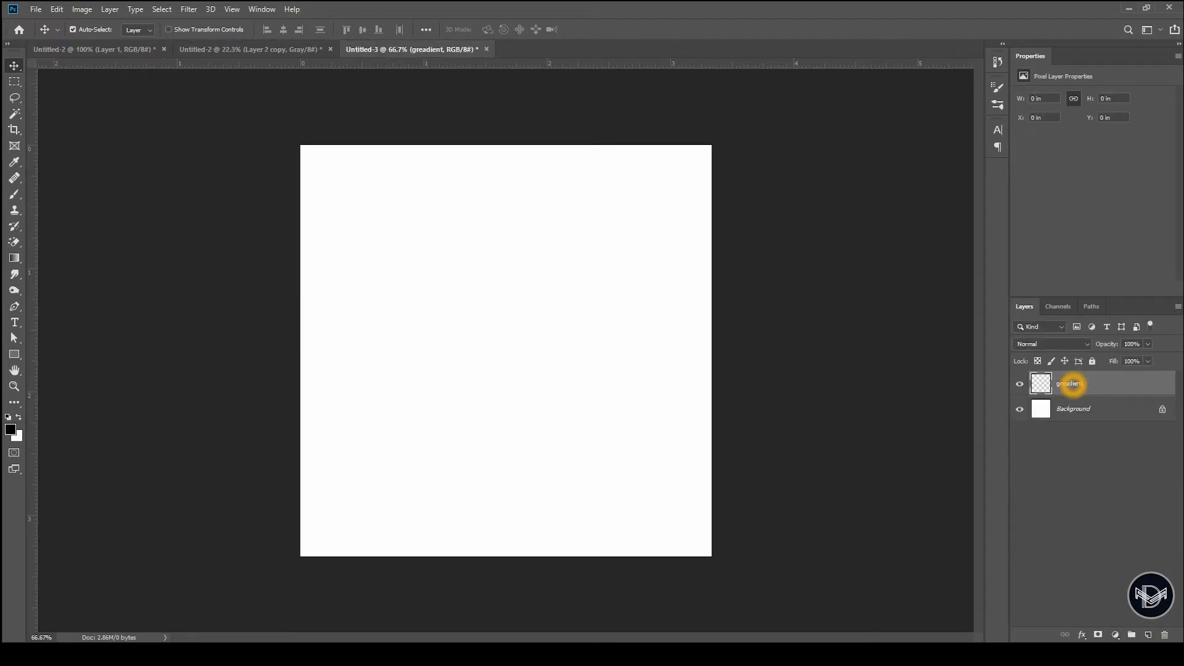
pyautogui.click(13, 257)
pyautogui.click(93, 29)
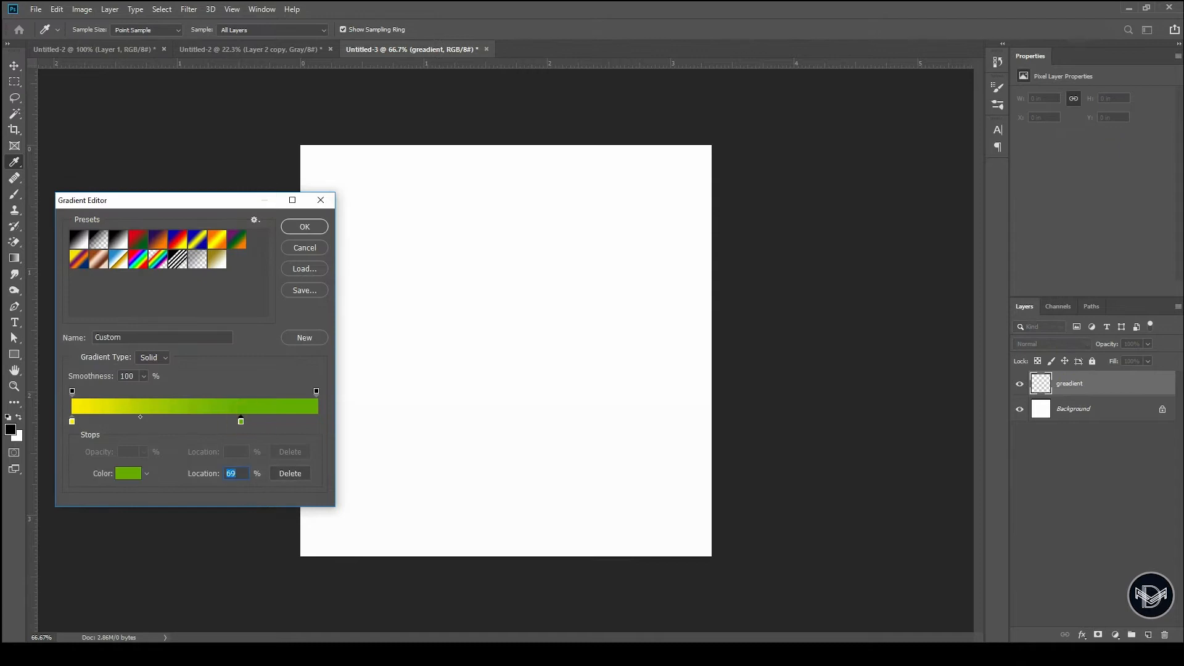
pyautogui.doubleClick(240, 421)
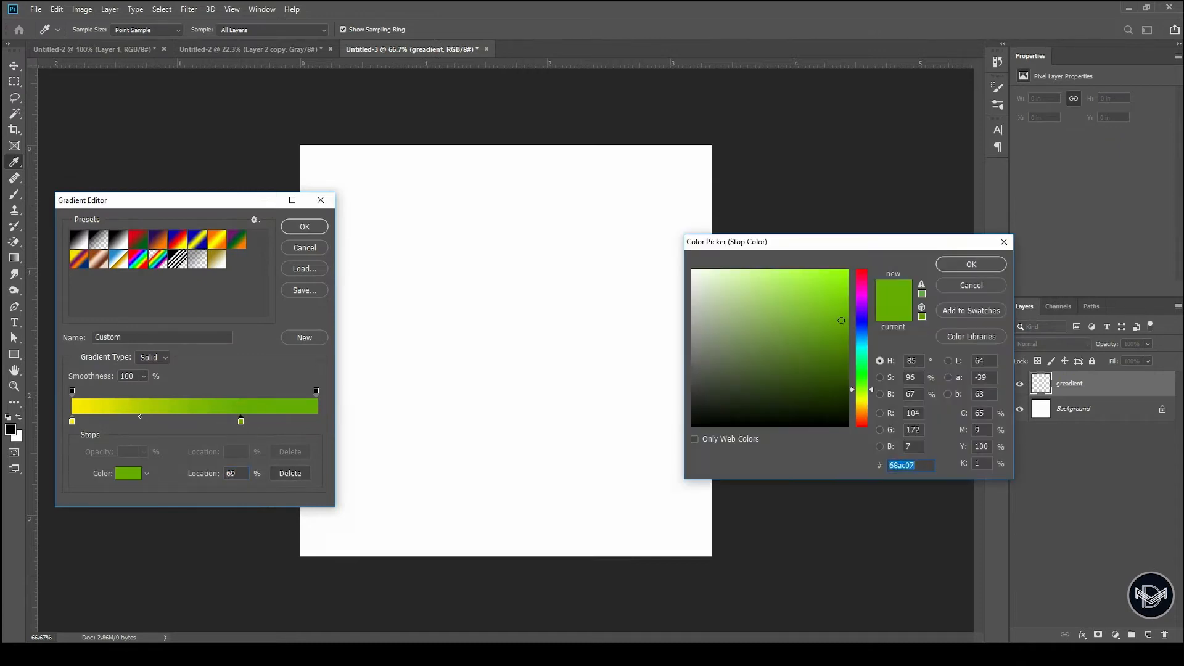
pyautogui.press('Return')
pyautogui.press('Return')
pyautogui.click(159, 29)
pyautogui.moveTo(654, 505); pyautogui.dragTo(692, 537)
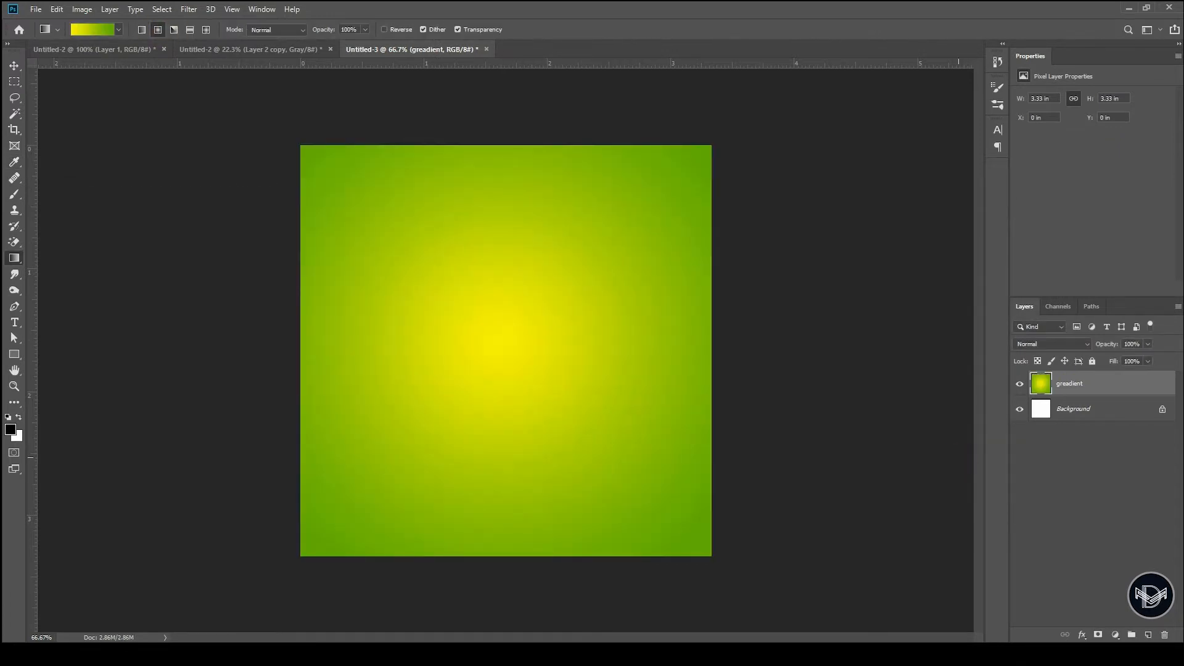
# Step: Darken the gradient layer with a Levels adjustment, setting the shadow input level to 72
pyautogui.hotkey('ctrl', 'l')
pyautogui.moveTo(878, 240); pyautogui.dragTo(921, 240)
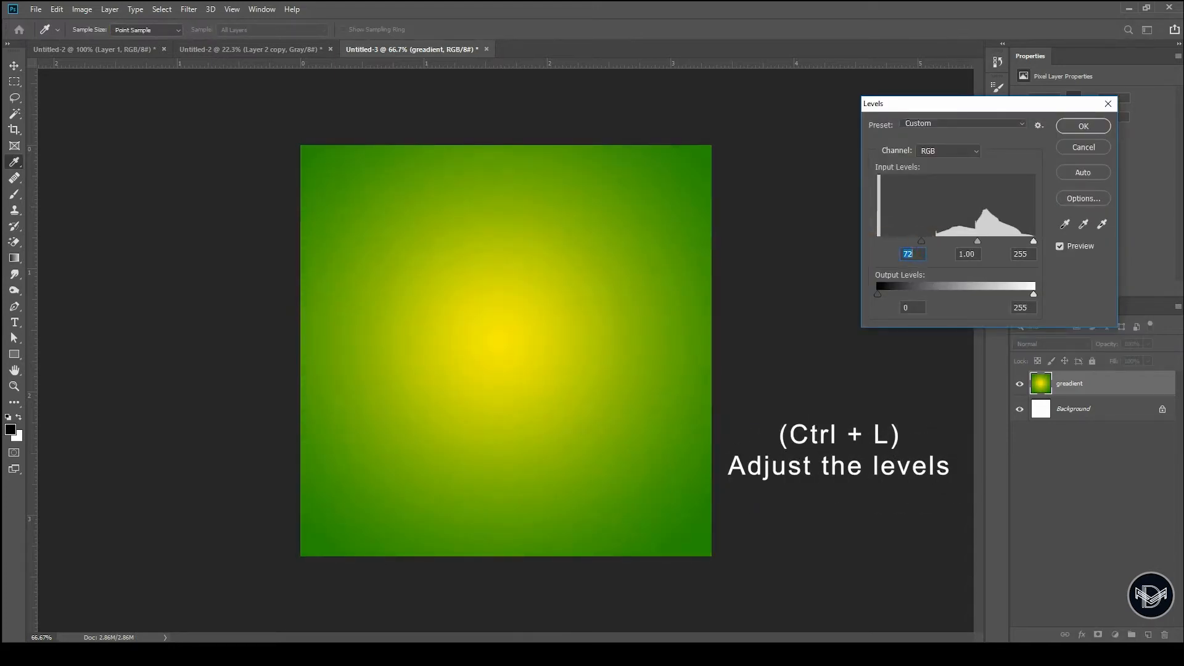
pyautogui.click(1084, 125)
# Step: Bring the lantern artwork in from the other document, scale it to about 1.42 in wide and hang it from the canvas's top edge
pyautogui.click(300, 49)
pyautogui.press('v')
pyautogui.moveTo(384, 269); pyautogui.dragTo(437, 306)
pyautogui.hotkey('ctrl', 't')
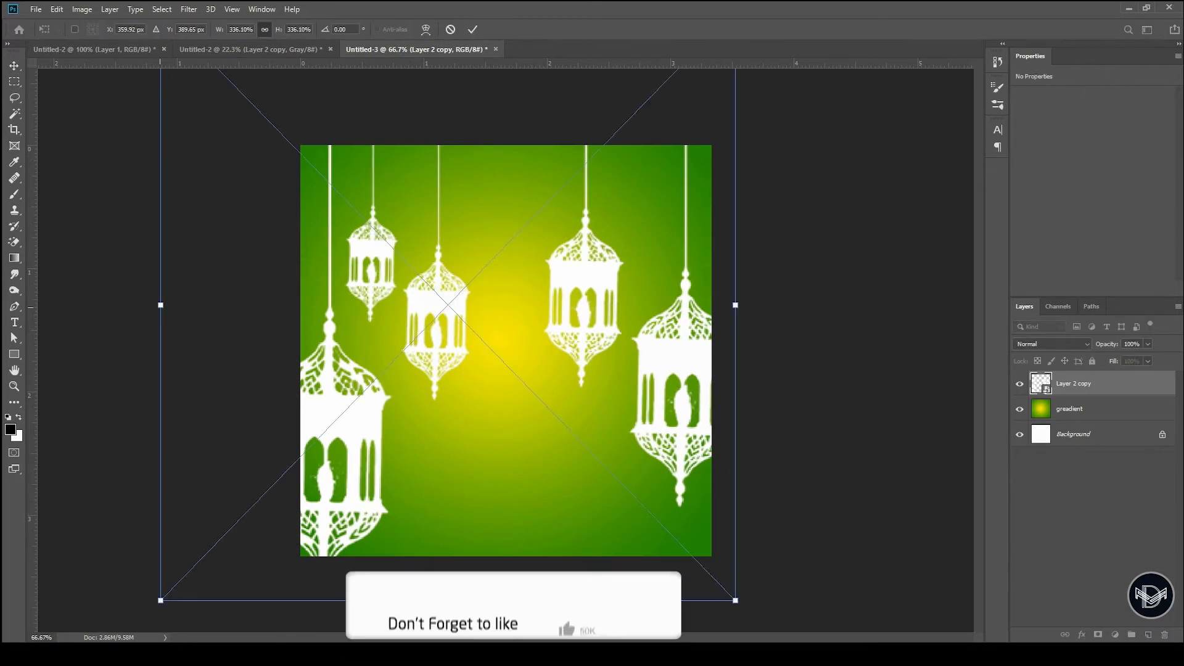
pyautogui.moveTo(161, 304); pyautogui.dragTo(561, 285)
pyautogui.moveTo(651, 314); pyautogui.dragTo(508, 206)
pyautogui.press('Return')
pyautogui.scroll(1, 507, 230)
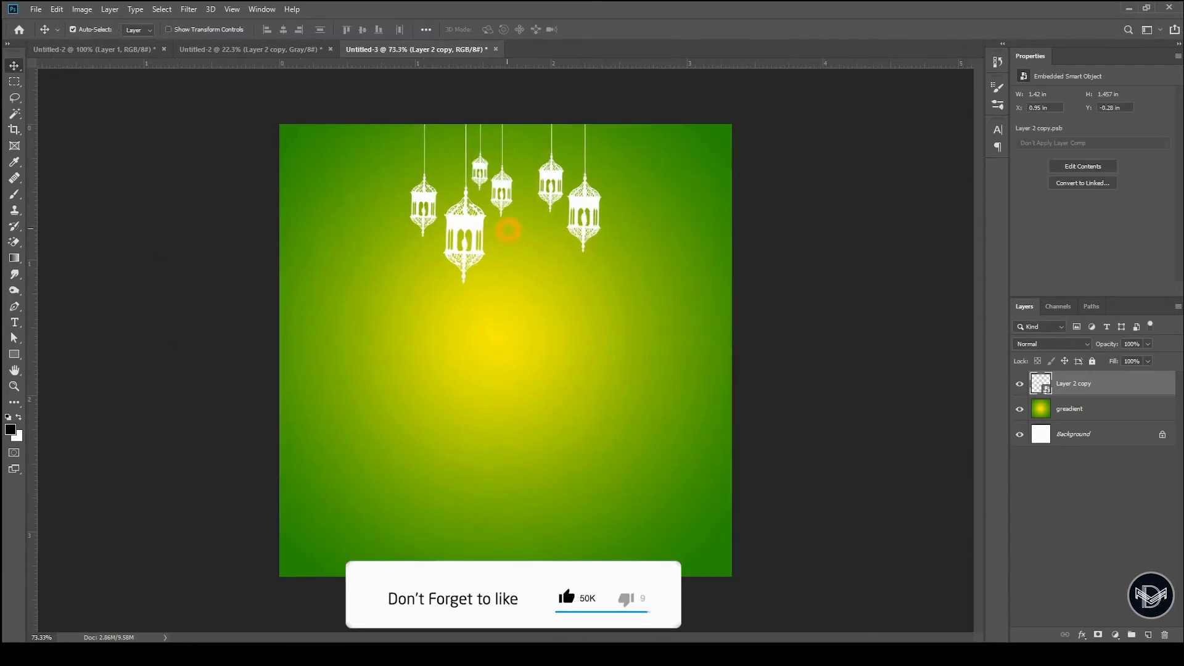
# Step: Bring in the food-icon circle from the other document, scale it to about 30.6% and place it in the canvas's lower-left area
pyautogui.click(272, 52)
pyautogui.click(120, 50)
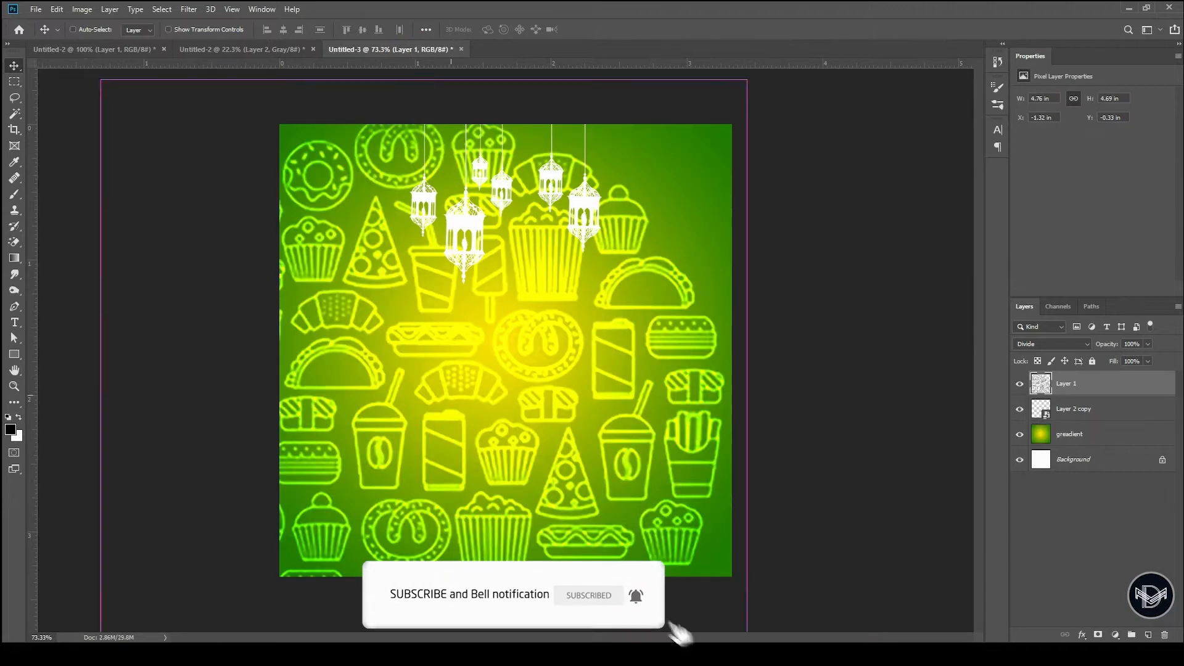
pyautogui.hotkey('ctrl', 't')
pyautogui.moveTo(748, 398); pyautogui.dragTo(320, 397)
pyautogui.moveTo(238, 413); pyautogui.dragTo(418, 457)
pyautogui.moveTo(499, 442); pyautogui.dragTo(467, 442)
pyautogui.moveTo(392, 441); pyautogui.dragTo(419, 456)
pyautogui.moveTo(496, 457); pyautogui.dragTo(505, 457)
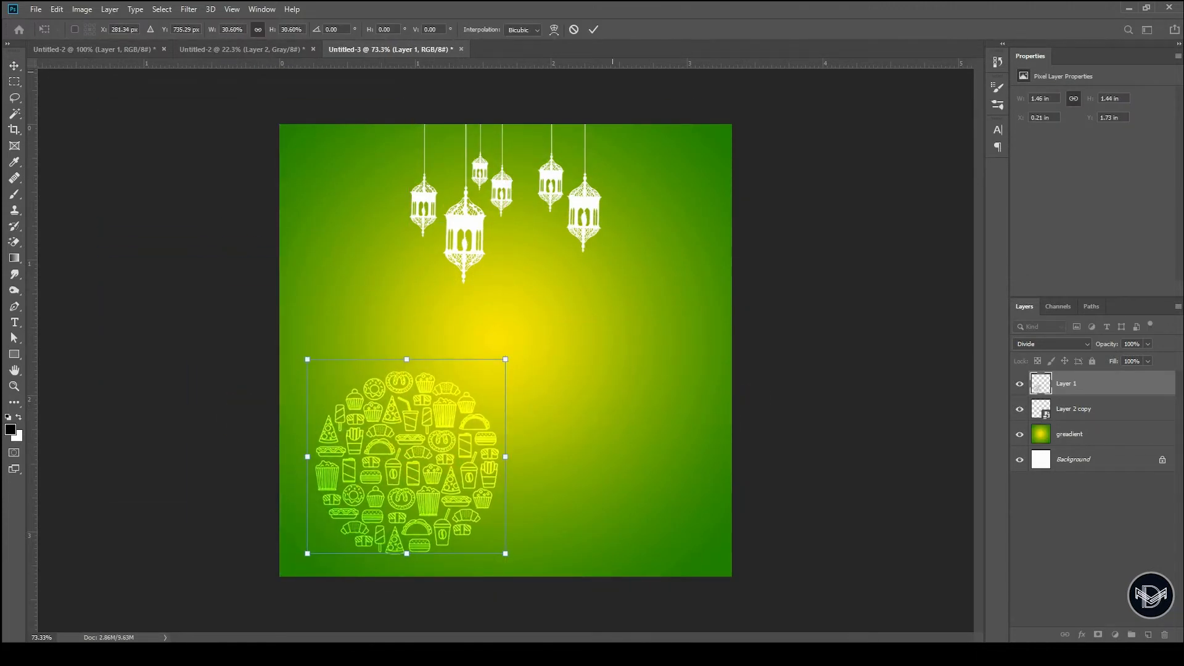
pyautogui.click(596, 28)
pyautogui.moveTo(421, 478); pyautogui.dragTo(420, 469)
pyautogui.hotkey('ctrl', 'z')
pyautogui.moveTo(448, 416); pyautogui.dragTo(448, 407)
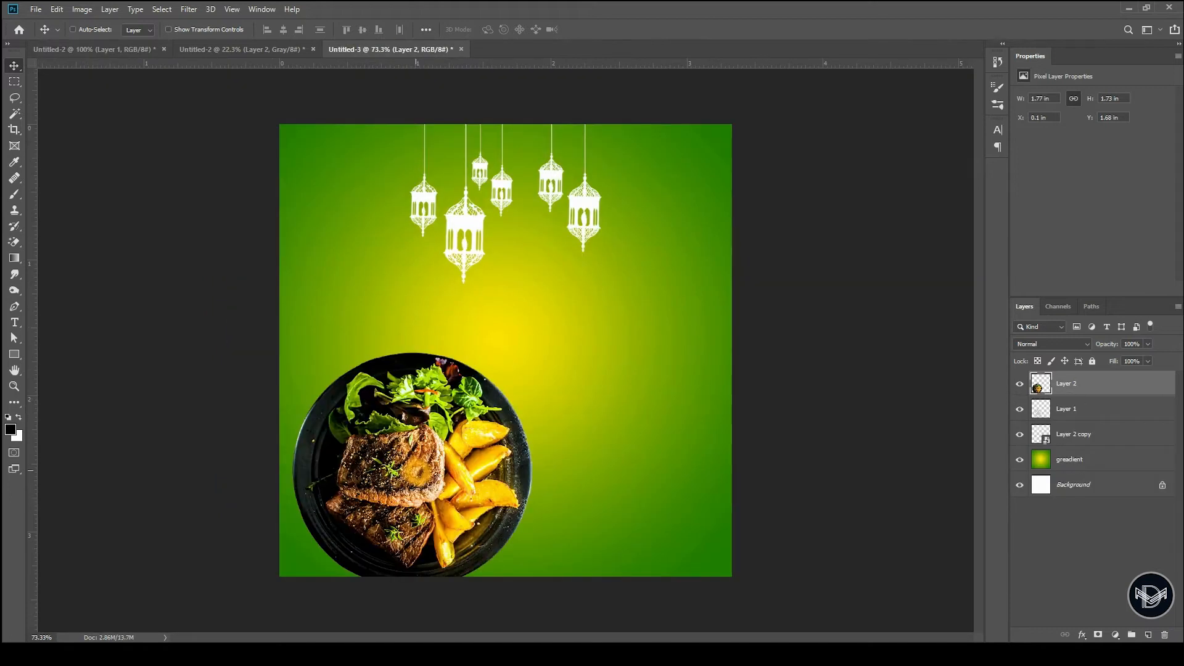
# Step: Scale the steak plate photo down to about 1.16 in wide and centre it over the food-icon circle
pyautogui.hotkey('ctrl', 't')
pyautogui.moveTo(523, 358); pyautogui.dragTo(454, 423)
pyautogui.moveTo(376, 459); pyautogui.dragTo(412, 419)
pyautogui.press('Return')
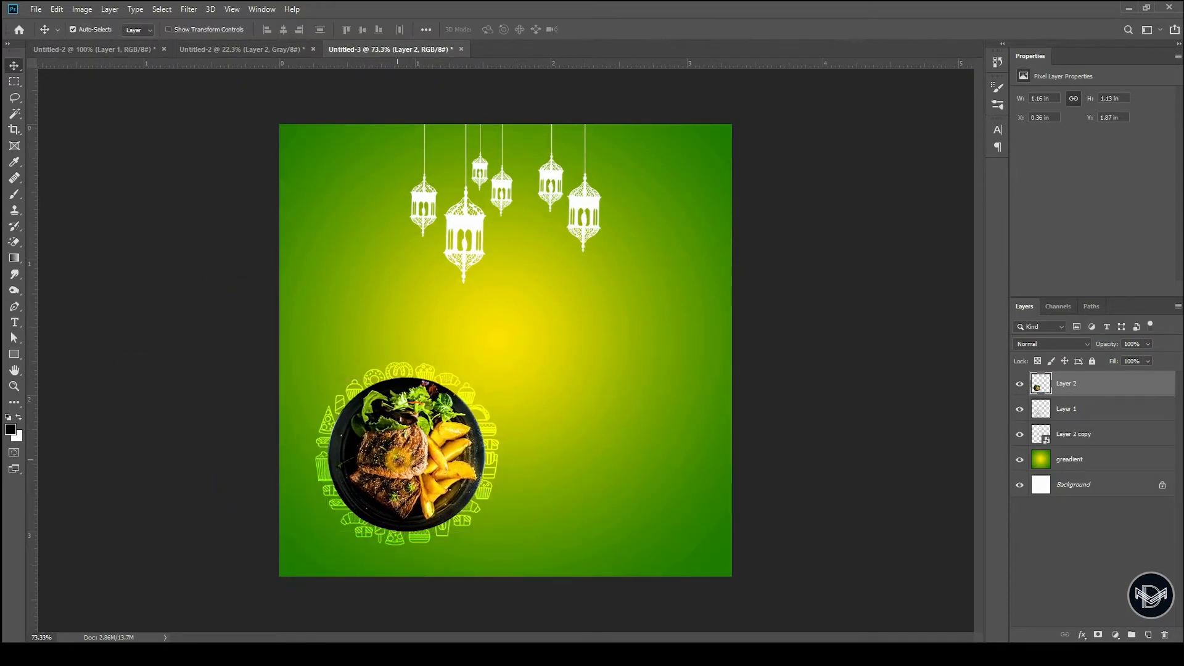
# Step: Set the food-icon layer's blend mode to Multiply and its fill to 42%
pyautogui.click(1073, 409)
pyautogui.click(1082, 343)
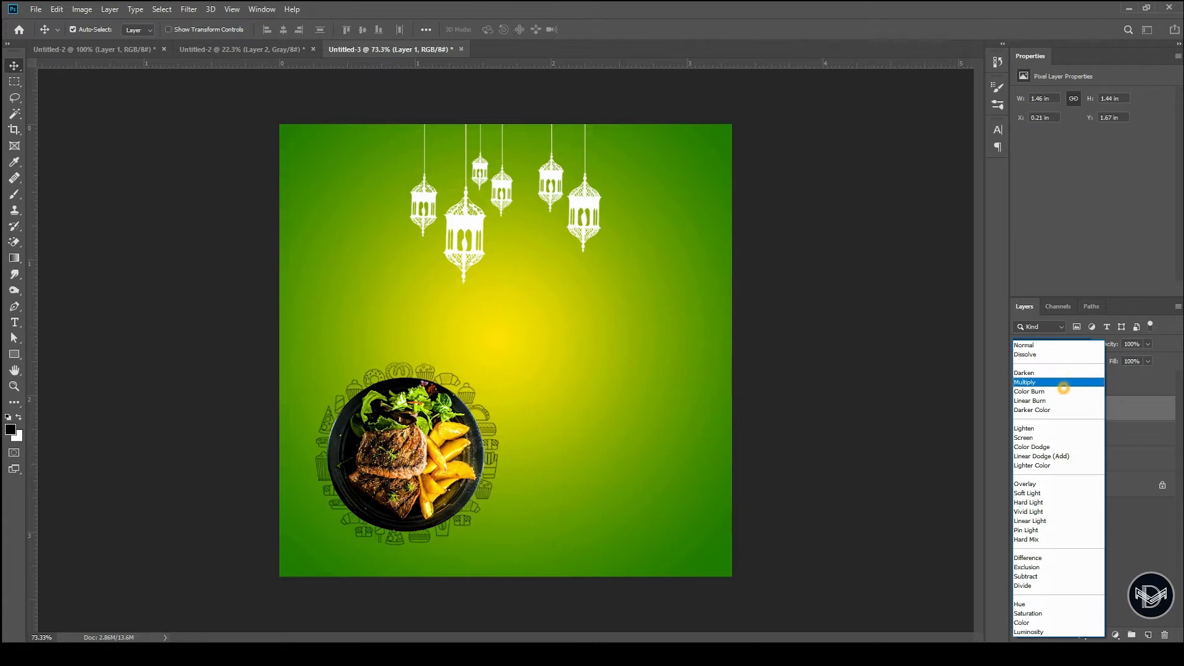
pyautogui.click(1064, 385)
pyautogui.moveTo(1114, 361); pyautogui.dragTo(1099, 364)
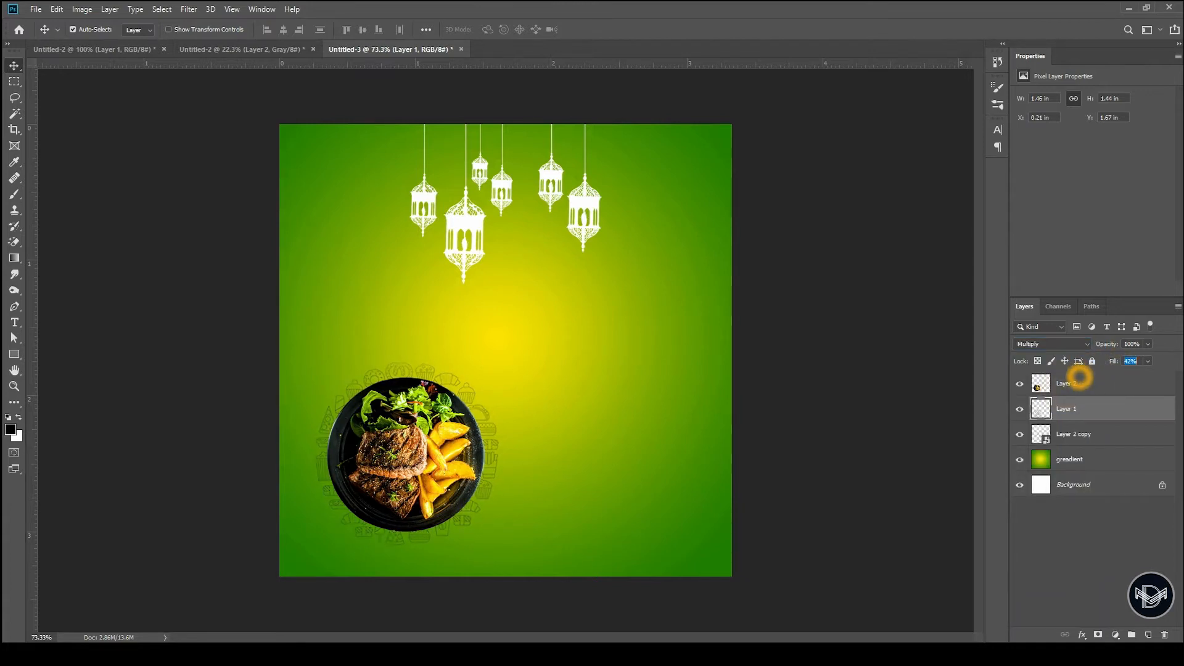
# Step: Enlarge the plate and food icons together to about 1.62 in wide and reposition them near the canvas's lower-left corner
pyautogui.keyDown('shift'); pyautogui.click(1079, 383); pyautogui.keyUp('shift')
pyautogui.hotkey('ctrl', 't')
pyautogui.moveTo(505, 447); pyautogui.dragTo(529, 452)
pyautogui.moveTo(442, 451); pyautogui.dragTo(422, 459)
pyautogui.press('Return')
# Step: Convert the plate and food-icon layers into one smart object and name it food plate
pyautogui.rightClick(1087, 413)
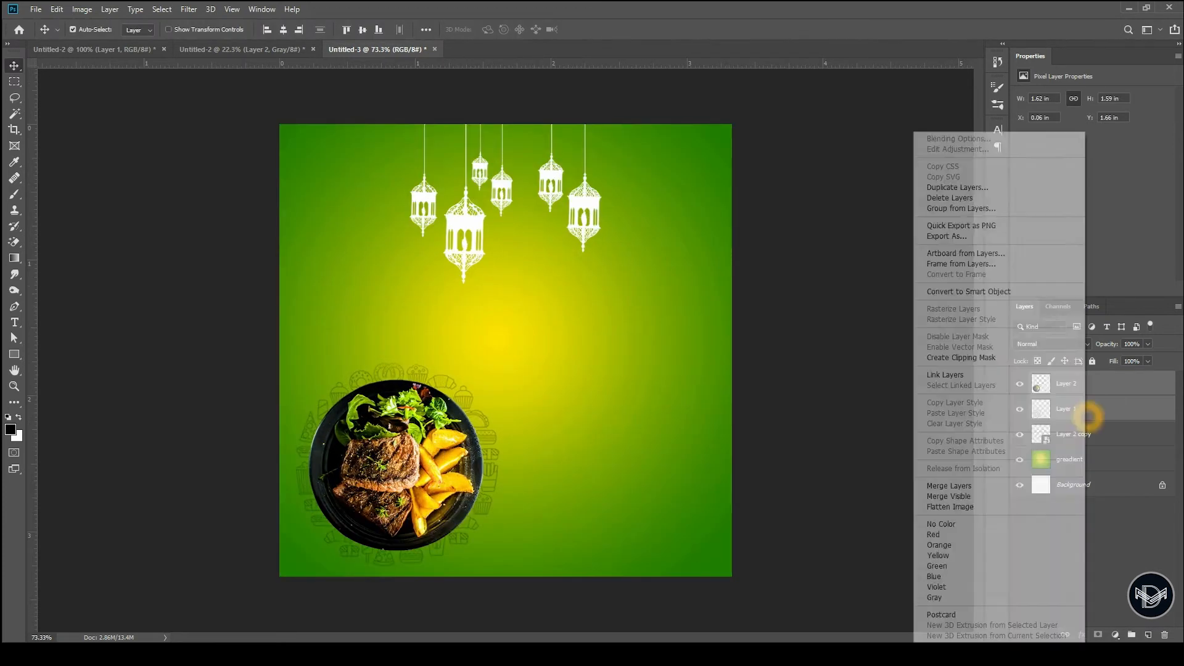
pyautogui.click(967, 290)
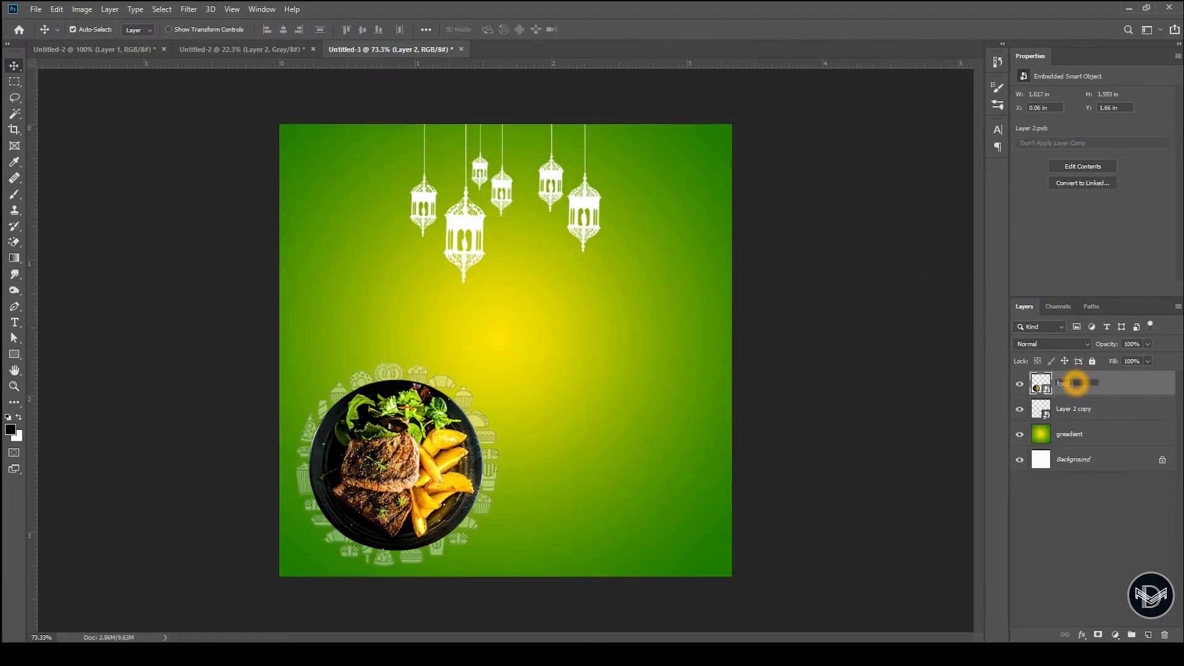
pyautogui.press('Return')
# Step: Hide the food plate layer and make the greadient layer the active one
pyautogui.click(1075, 409)
pyautogui.click(1073, 434)
pyautogui.click(1020, 409)
pyautogui.click(1019, 384)
pyautogui.click(1020, 409)
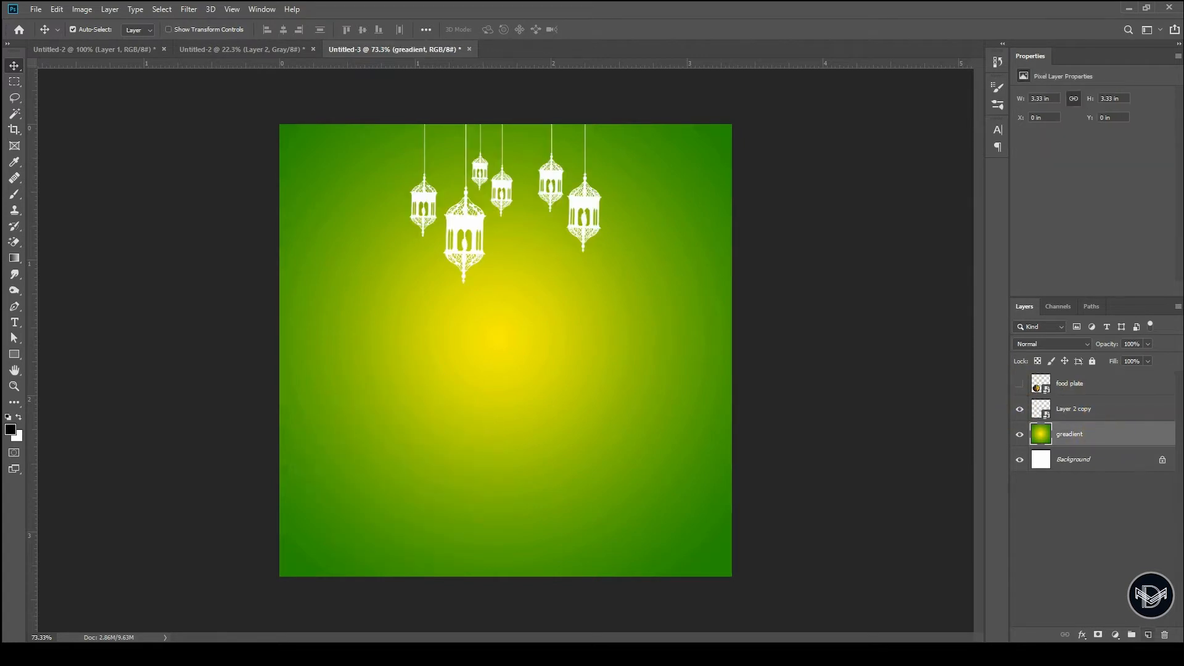
pyautogui.click(279, 263)
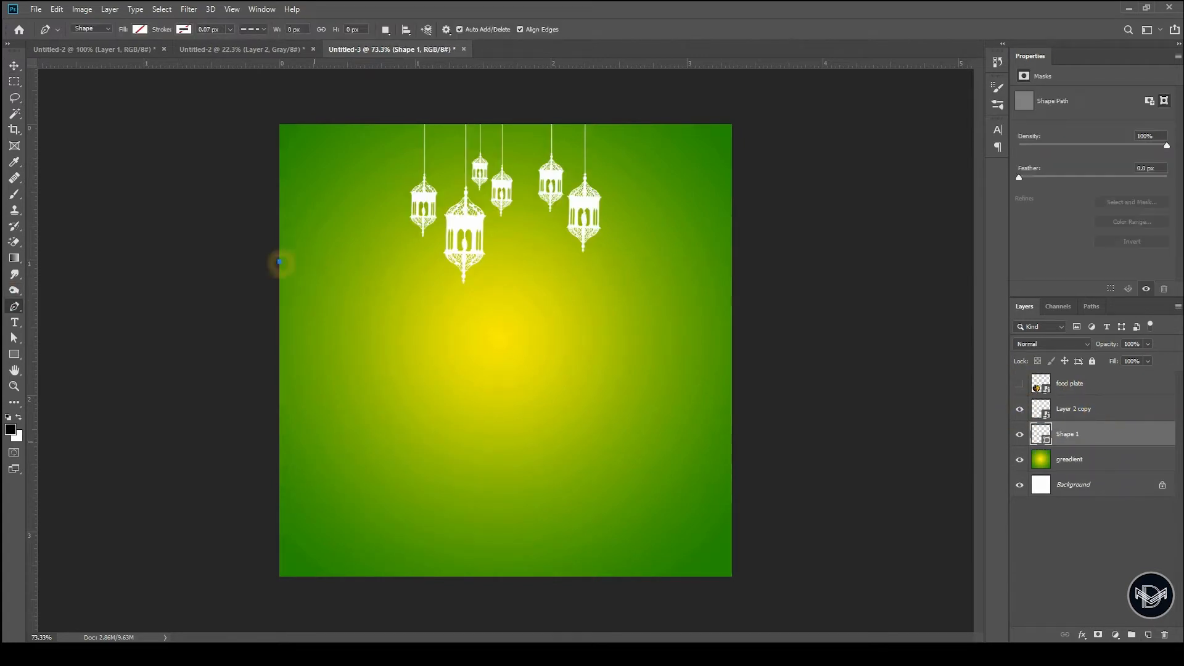
pyautogui.hotkey('ctrl', 'z')
pyautogui.hotkey('ctrl', 'z')
# Step: Draw a closed curved Pen shape around the canvas's lower-left corner and fill it with yellow sampled from the gradient, without a stroke
pyautogui.click(279, 201)
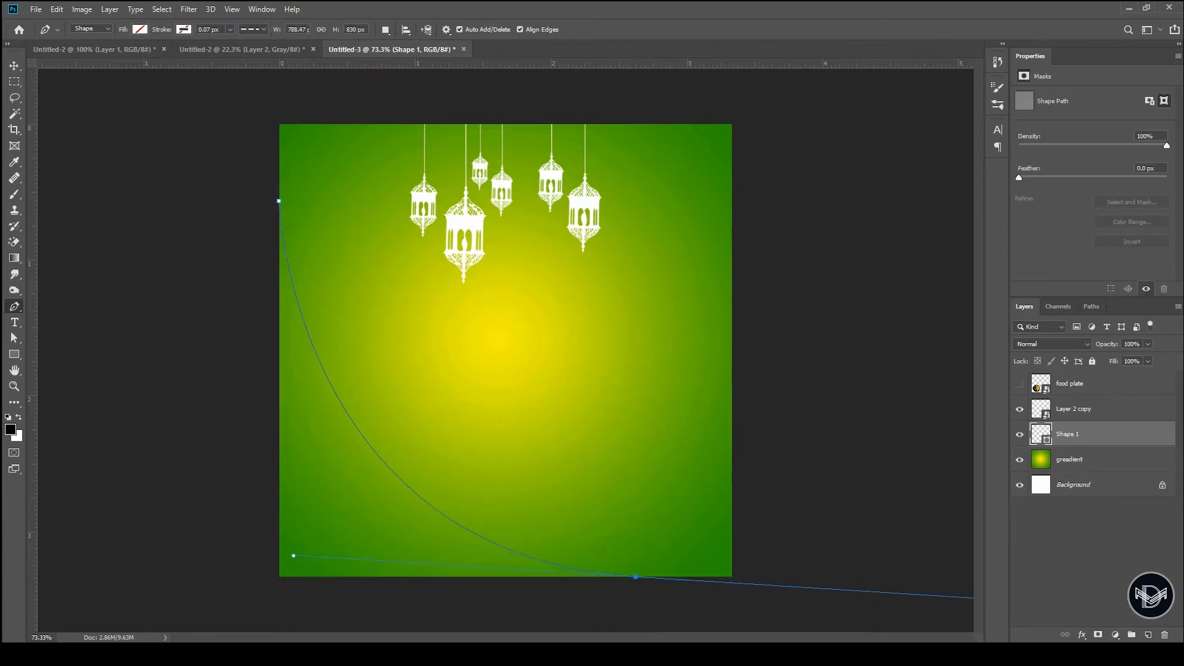
pyautogui.click(11, 430)
pyautogui.click(501, 339)
pyautogui.click(981, 262)
pyautogui.click(183, 30)
pyautogui.click(140, 30)
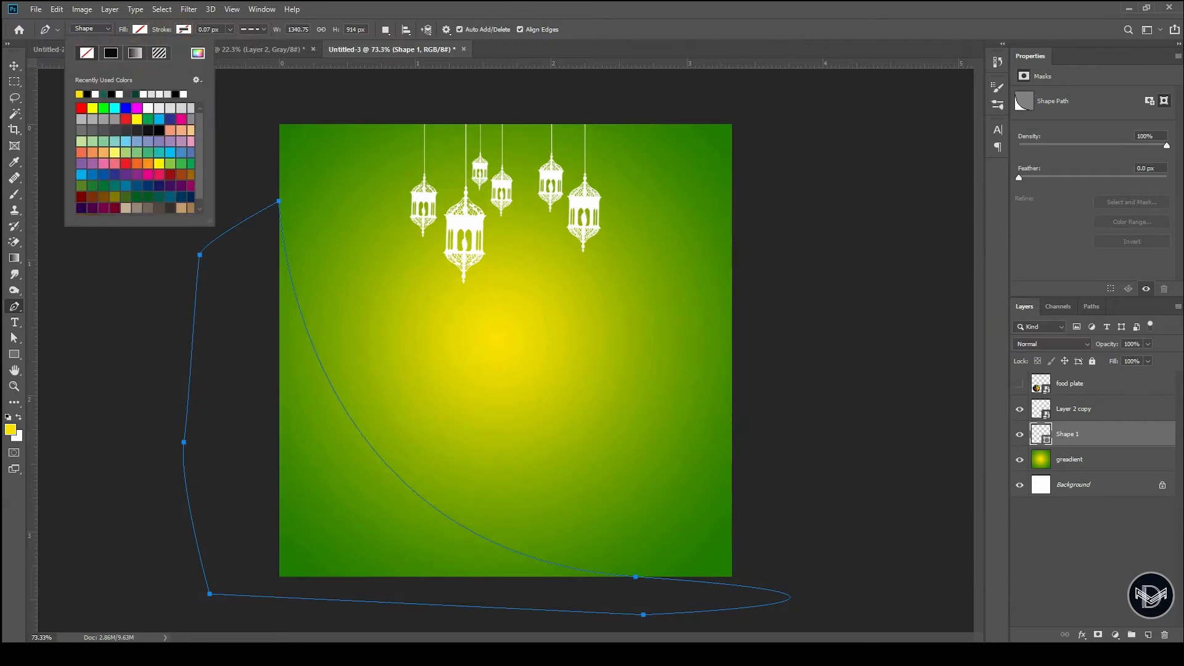
pyautogui.click(79, 94)
# Step: Change the curved corner shape's fill to a brighter yellow
pyautogui.click(14, 66)
pyautogui.doubleClick(1042, 436)
pyautogui.moveTo(828, 297); pyautogui.dragTo(848, 277)
pyautogui.moveTo(864, 404); pyautogui.dragTo(866, 402)
pyautogui.moveTo(848, 275); pyautogui.dragTo(851, 270)
pyautogui.click(968, 265)
# Step: Adjust the curved shape's upper anchor point at the canvas's left edge with Direct Selection
pyautogui.click(14, 338)
pyautogui.click(278, 201)
pyautogui.scroll(4, 272, 209)
pyautogui.moveTo(203, 142); pyautogui.dragTo(203, 139)
pyautogui.press('Return')
# Step: Move the yellow shape's lower anchor point further right along the canvas's bottom edge and refine its curve
pyautogui.scroll(-7, 204, 140)
pyautogui.scroll(4, 666, 589)
pyautogui.moveTo(669, 592); pyautogui.dragTo(556, 448)
pyautogui.click(562, 492)
pyautogui.moveTo(562, 493); pyautogui.dragTo(597, 493)
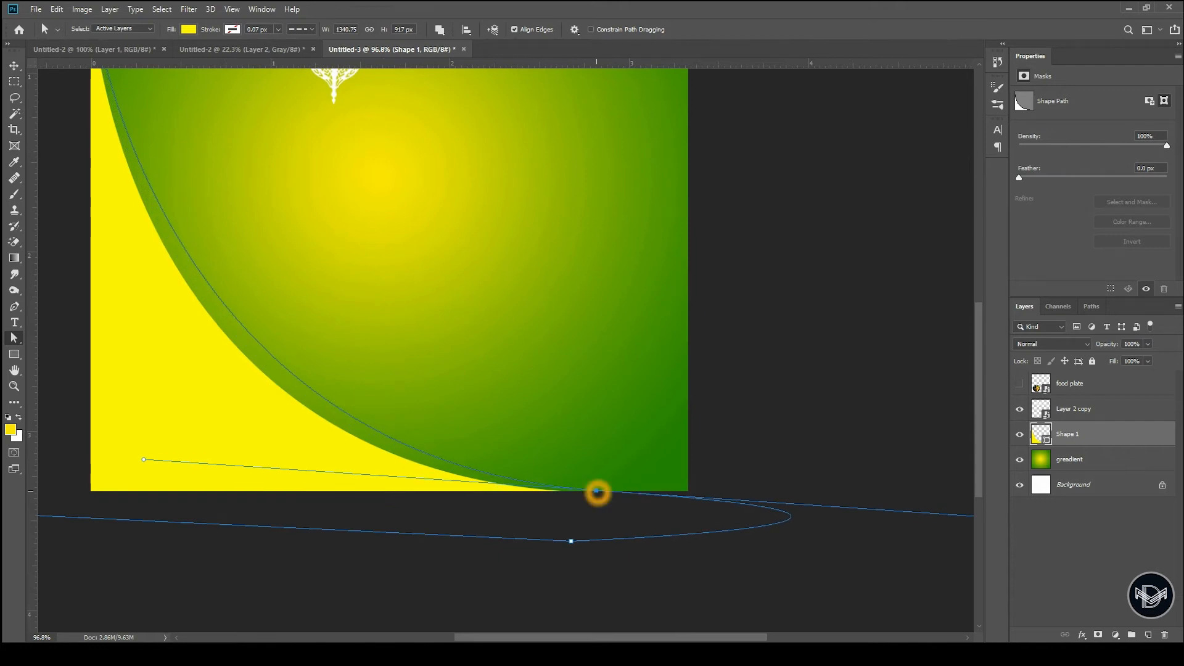
pyautogui.scroll(-2, 597, 492)
pyautogui.moveTo(302, 572); pyautogui.dragTo(284, 521)
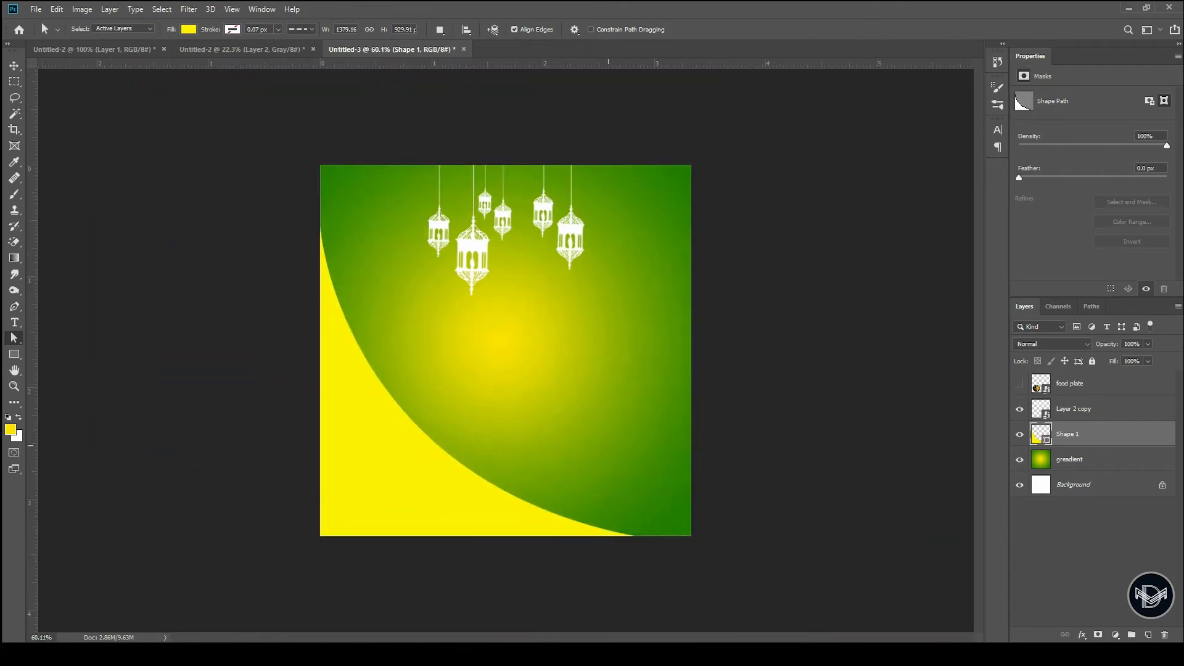
# Step: Move the lantern artwork about 0.39 in to the left
pyautogui.moveTo(371, 198); pyautogui.dragTo(399, 198)
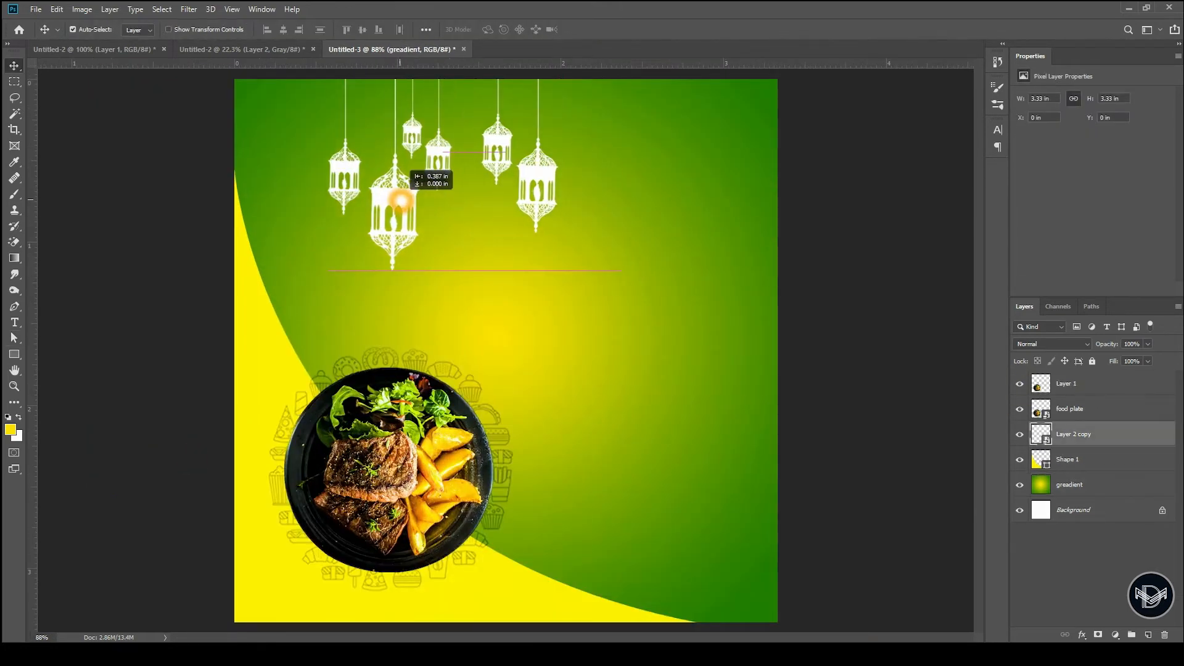
pyautogui.scroll(-2, 641, 270)
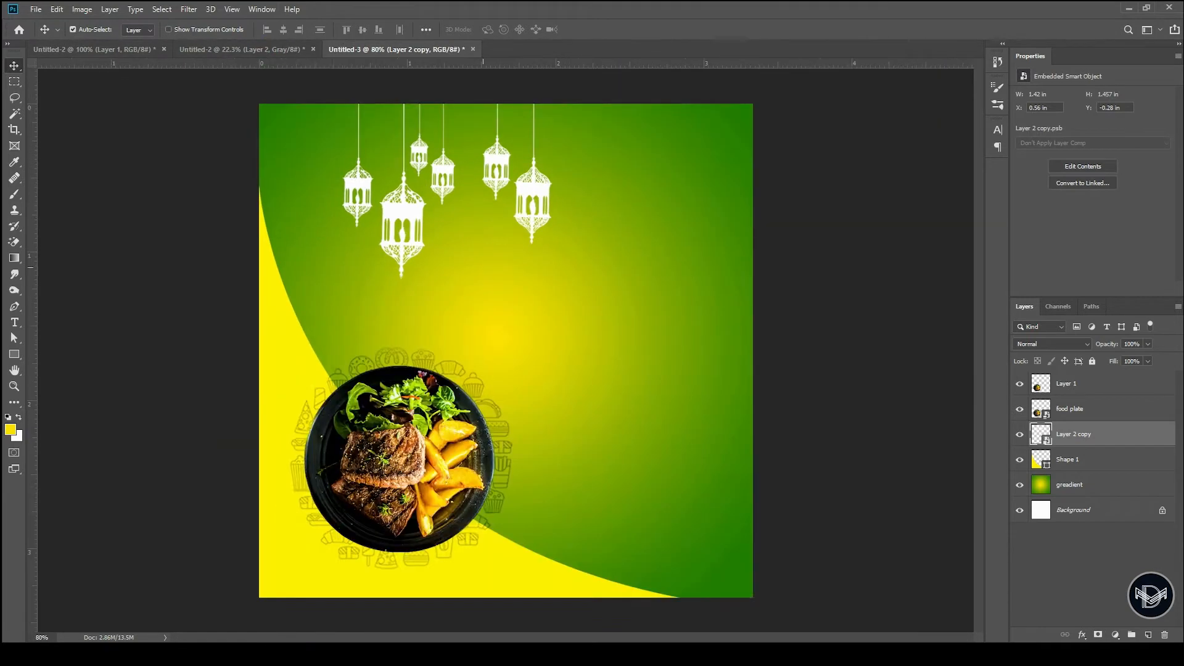
# Step: Draw a 130 px circle with the Ellipse tool on the open area below and right of the lanterns
pyautogui.scroll(5, 641, 271)
pyautogui.scroll(-4, 641, 271)
pyautogui.scroll(1, 641, 271)
pyautogui.scroll(3, 641, 271)
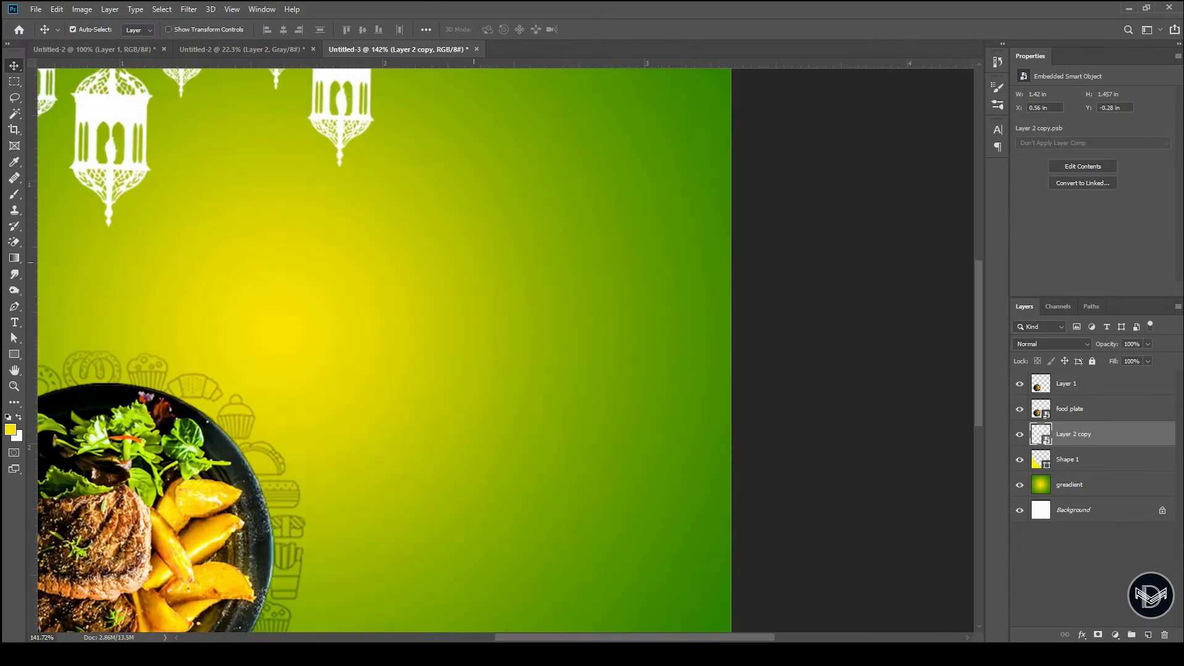
pyautogui.rightClick(14, 354)
pyautogui.click(49, 378)
pyautogui.moveTo(430, 209)
pyautogui.mouseDown()
pyautogui.moveTo(491, 247)
pyautogui.moveTo(544, 321)
pyautogui.mouseUp()
# Step: Give the circle a dotted stroke 2.5 px wide
pyautogui.click(254, 30)
pyautogui.click(247, 106)
pyautogui.click(223, 29)
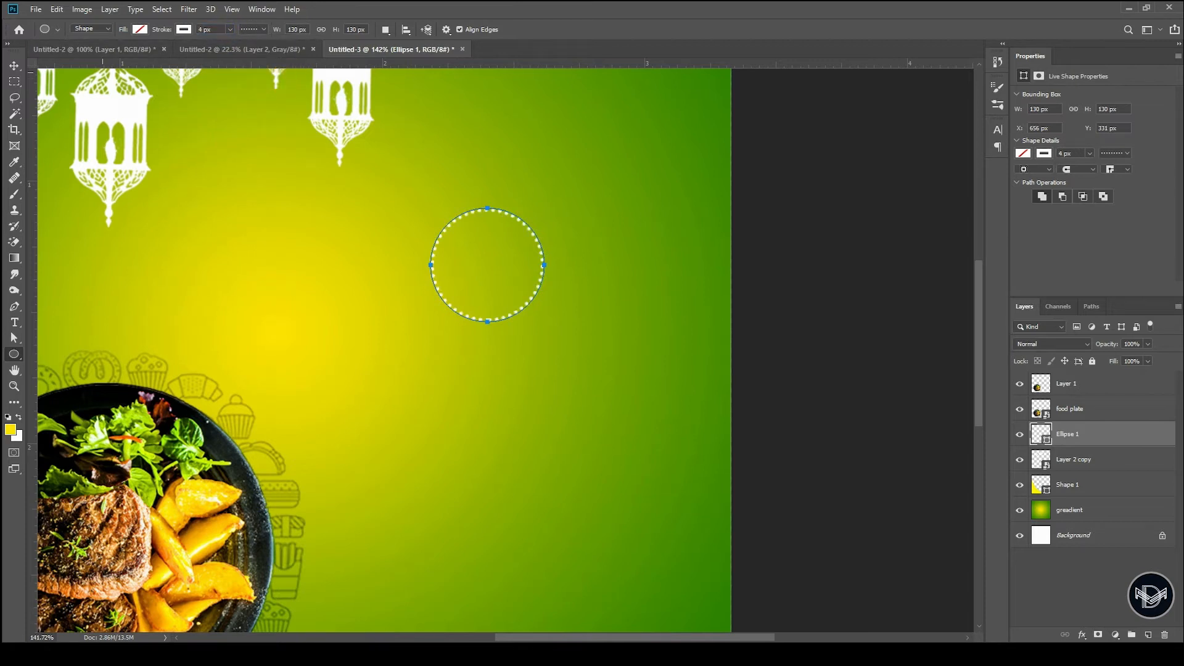
pyautogui.write('2')
pyautogui.press('Return')
pyautogui.click(14, 65)
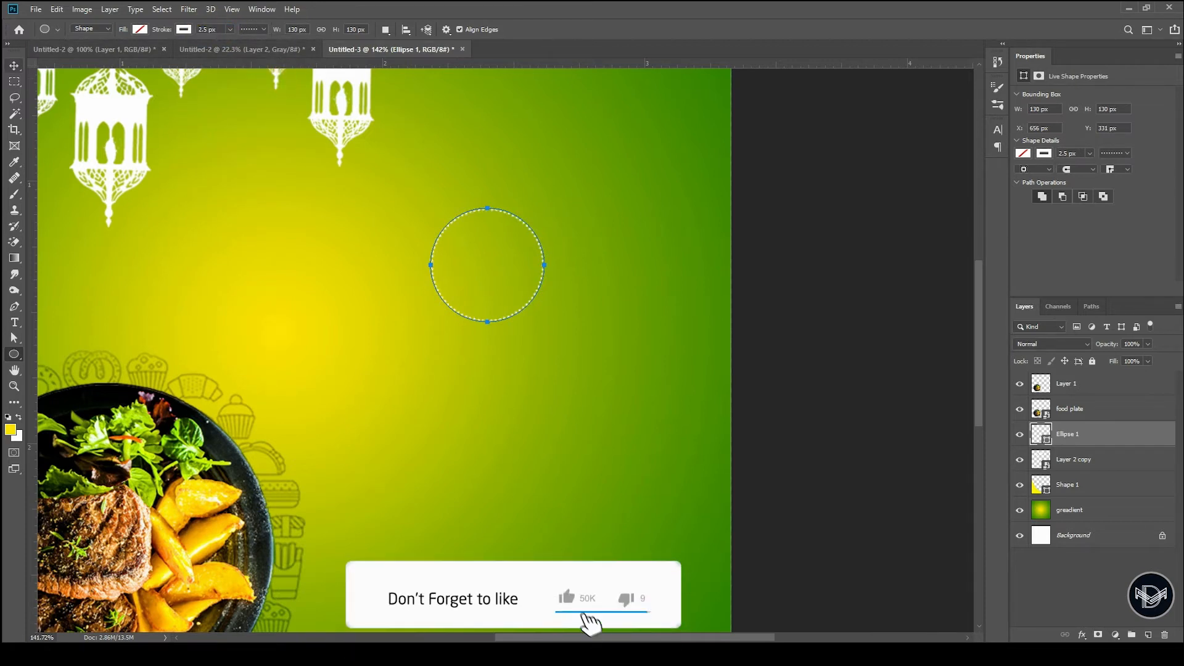
pyautogui.click(509, 321)
pyautogui.scroll(7, 510, 321)
pyautogui.moveTo(506, 306); pyautogui.dragTo(475, 425)
pyautogui.hotkey('ctrl', 'z')
# Step: Move the dotted circle down and left, towards the upper right of the plate, and enlarge it to 161 px
pyautogui.scroll(-4, 677, 392)
pyautogui.click(1090, 434)
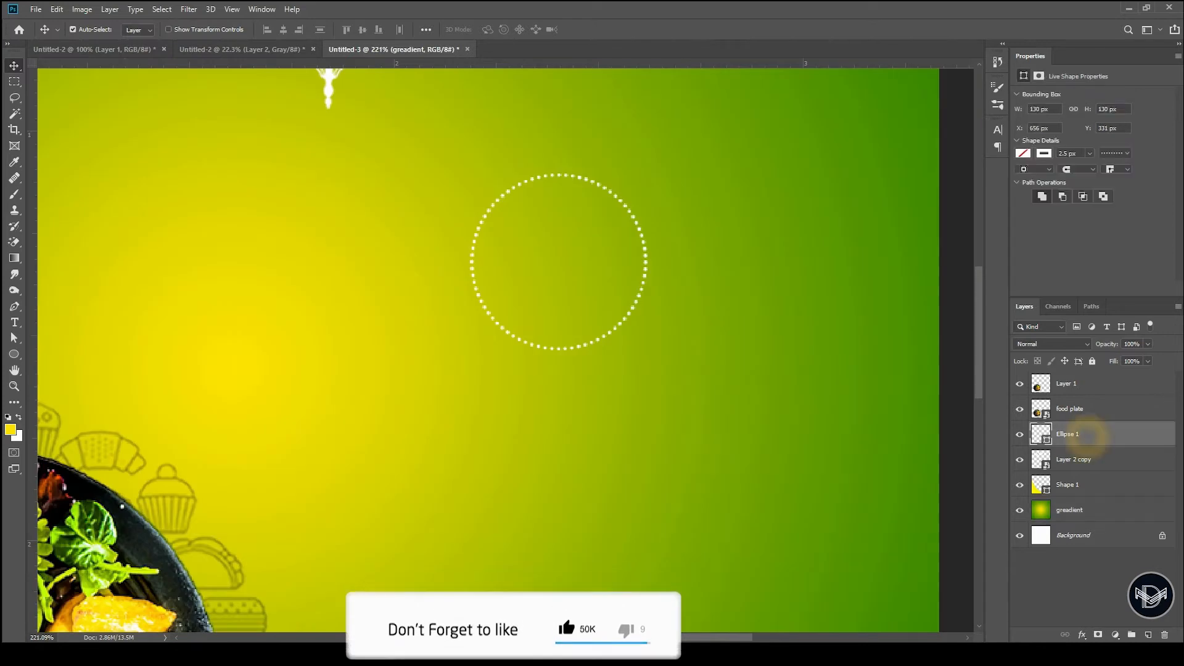
pyautogui.hotkey('ctrl', 't')
pyautogui.moveTo(579, 281); pyautogui.dragTo(535, 345)
pyautogui.scroll(-5, 531, 388)
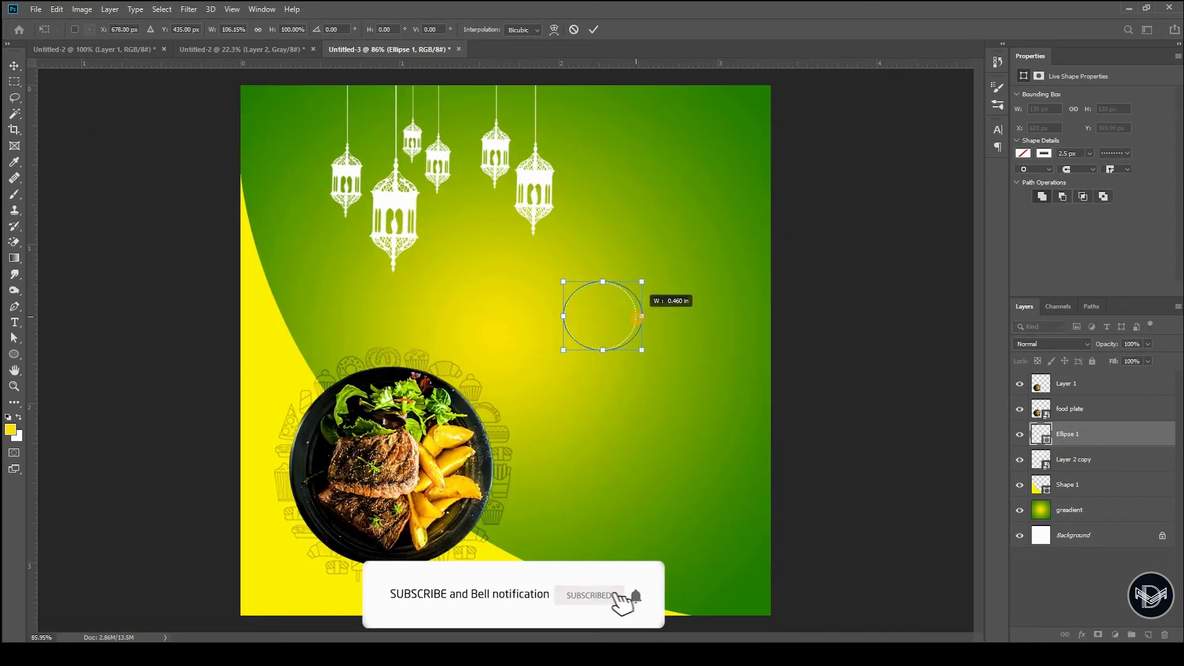
pyautogui.moveTo(632, 350); pyautogui.dragTo(645, 362)
pyautogui.press('Return')
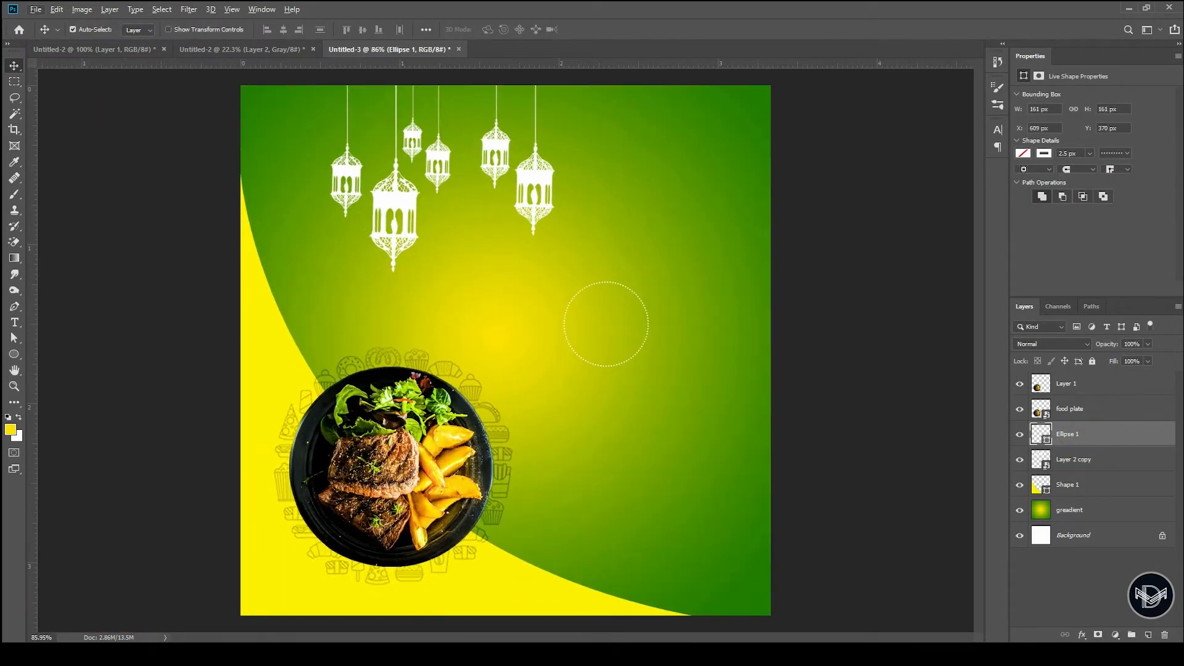
# Step: Change the circle's stroke from dotted to dashed
pyautogui.click(14, 354)
pyautogui.click(253, 29)
pyautogui.click(250, 87)
pyautogui.click(382, 185)
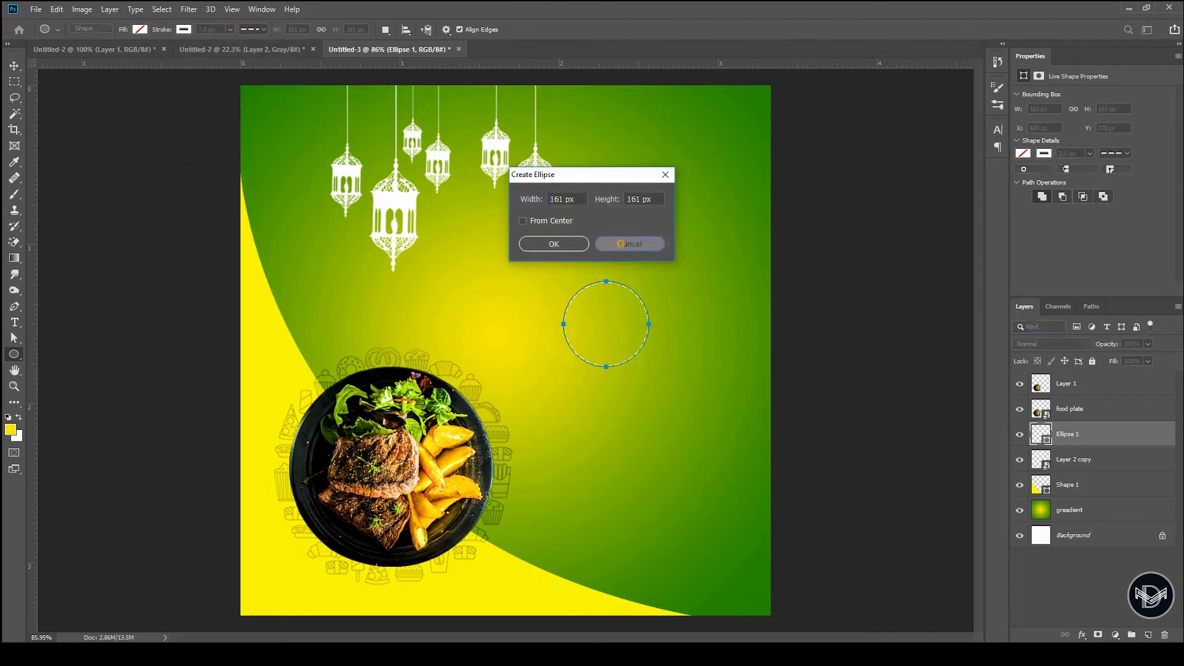
pyautogui.click(629, 244)
pyautogui.click(14, 65)
# Step: Rename the circle's layer as round design
pyautogui.click(1102, 464)
pyautogui.doubleClick(1070, 434)
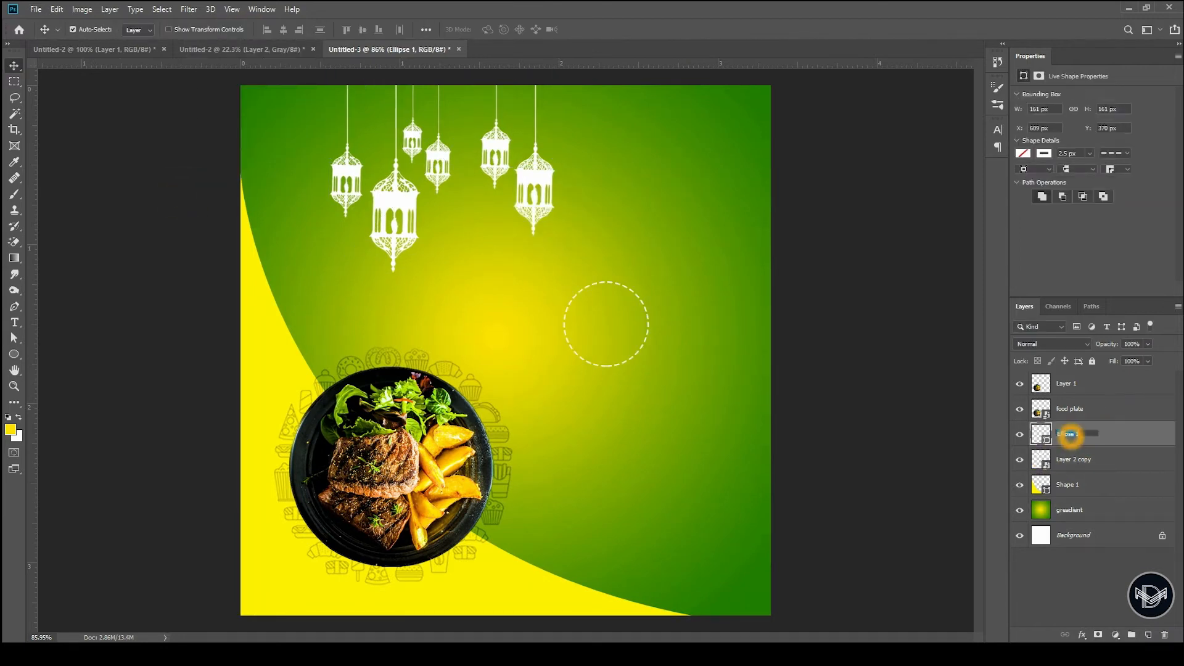
pyautogui.write('round design')
pyautogui.press('Return')
# Step: Enlarge the dashed circle to about 204 px and shift it slightly left
pyautogui.hotkey('ctrl', 't')
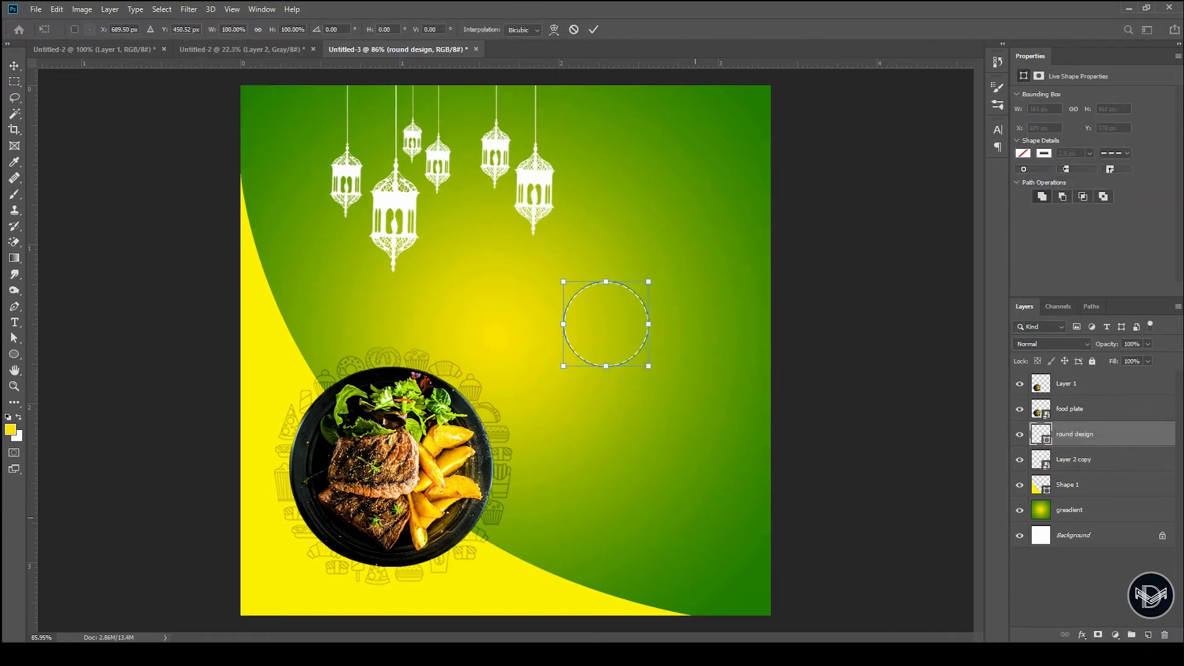
pyautogui.moveTo(663, 389); pyautogui.dragTo(656, 378)
pyautogui.moveTo(648, 330); pyautogui.dragTo(635, 336)
pyautogui.press('Return')
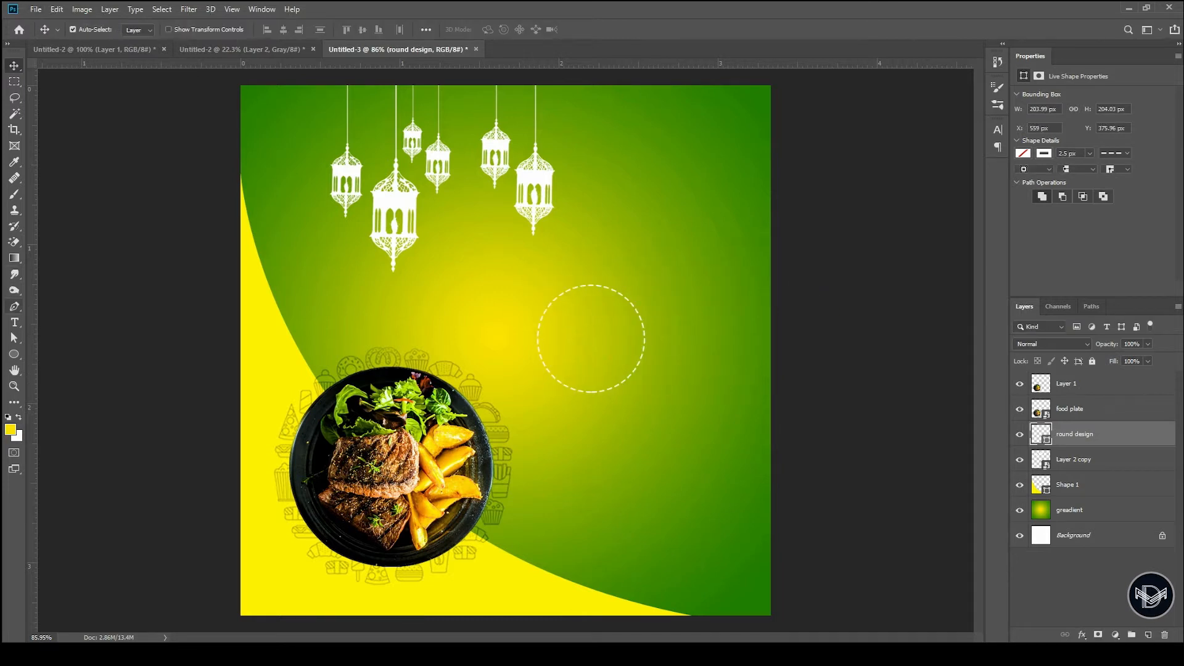
# Step: Add the text Eid to the right of the lanterns in the Autography font at 22.02 pt, without all caps
pyautogui.click(606, 168)
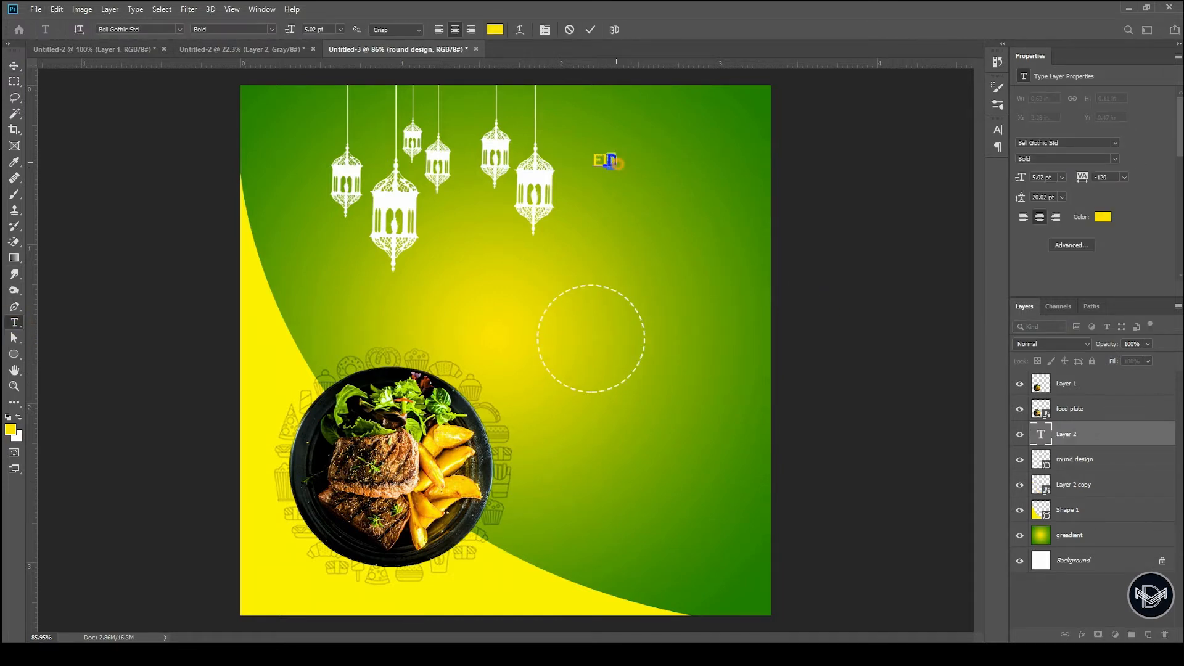
pyautogui.click(999, 130)
pyautogui.click(923, 147)
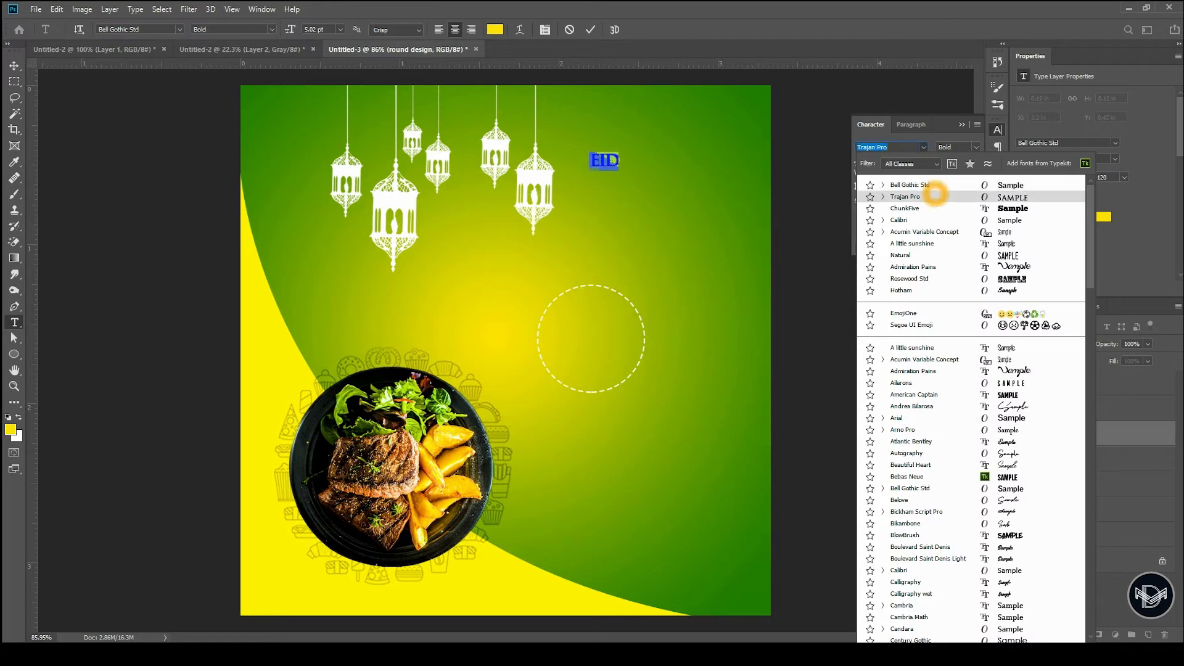
pyautogui.press('Escape')
pyautogui.moveTo(859, 162); pyautogui.dragTo(870, 163)
pyautogui.click(923, 147)
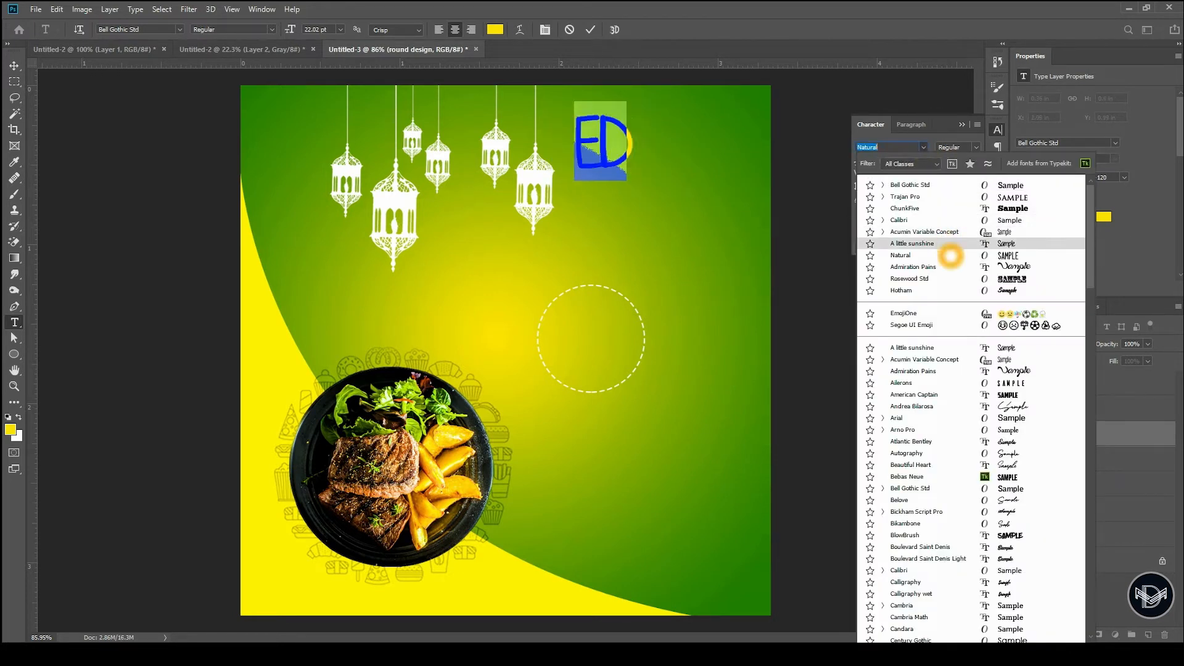
pyautogui.click(912, 135)
pyautogui.click(895, 215)
pyautogui.click(923, 146)
pyautogui.click(888, 448)
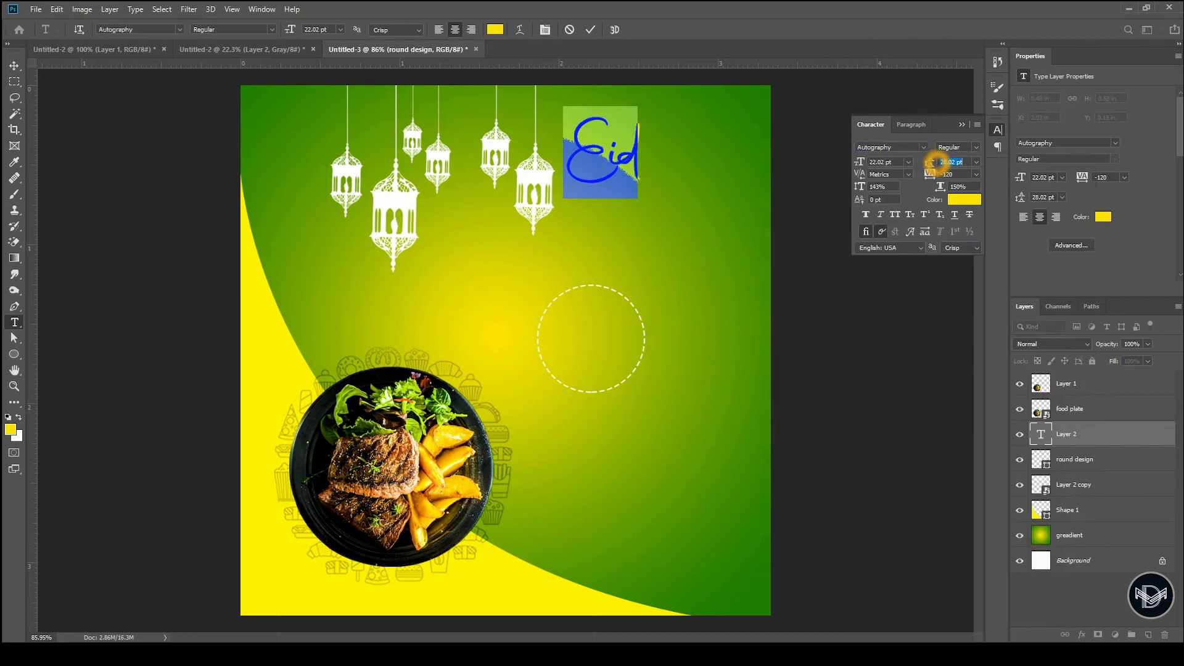
# Step: Set the Eid text's tracking to 20, apply faux bold and colour it white
pyautogui.moveTo(929, 174); pyautogui.dragTo(940, 173)
pyautogui.click(866, 215)
pyautogui.click(964, 200)
pyautogui.click(694, 268)
pyautogui.click(970, 264)
# Step: Move the Eid text further right and scale it down to 12.44 pt
pyautogui.click(14, 66)
pyautogui.click(133, 176)
pyautogui.moveTo(597, 174); pyautogui.dragTo(671, 170)
pyautogui.hotkey('ctrl', 't')
pyautogui.press('Return')
# Step: Duplicate the Eid text just below it and change the copy's wording to Super
pyautogui.scroll(6, 669, 196)
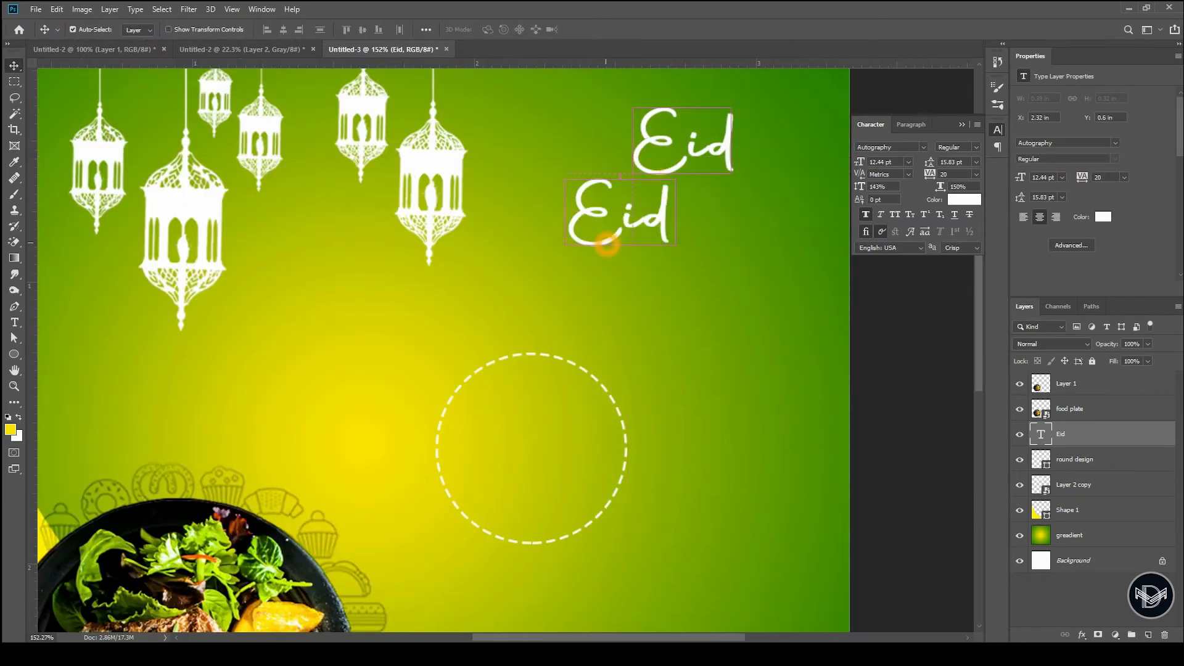
pyautogui.moveTo(606, 245); pyautogui.dragTo(608, 244)
pyautogui.doubleClick(607, 244)
pyautogui.write('SUPPER')
pyautogui.hotkey('alt', 'Tab')
pyautogui.hotkey('alt', 'Tab')
pyautogui.press('BackSpace')
pyautogui.press('BackSpace')
pyautogui.press('BackSpace')
pyautogui.press('BackSpace')
pyautogui.press('BackSpace')
pyautogui.write('ER')
pyautogui.press('BackSpace')
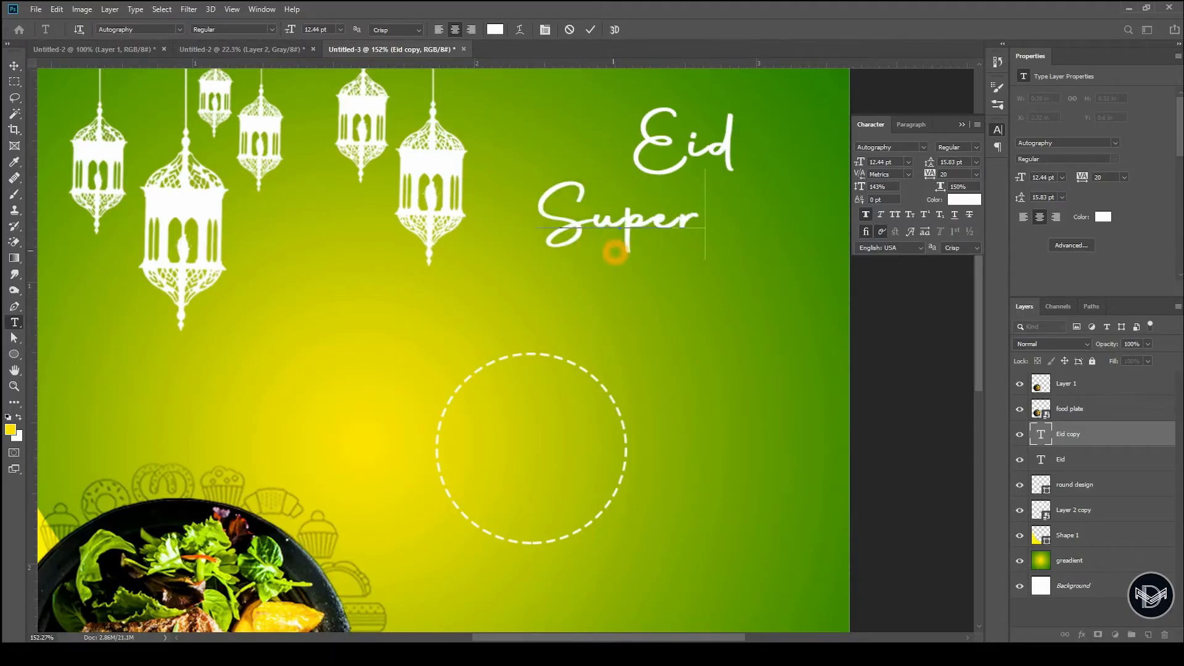
# Step: Shift the Super text right under Eid and set its font to Admiration Pains
pyautogui.moveTo(720, 222); pyautogui.dragTo(758, 231)
pyautogui.hotkey('ctrl', 'a')
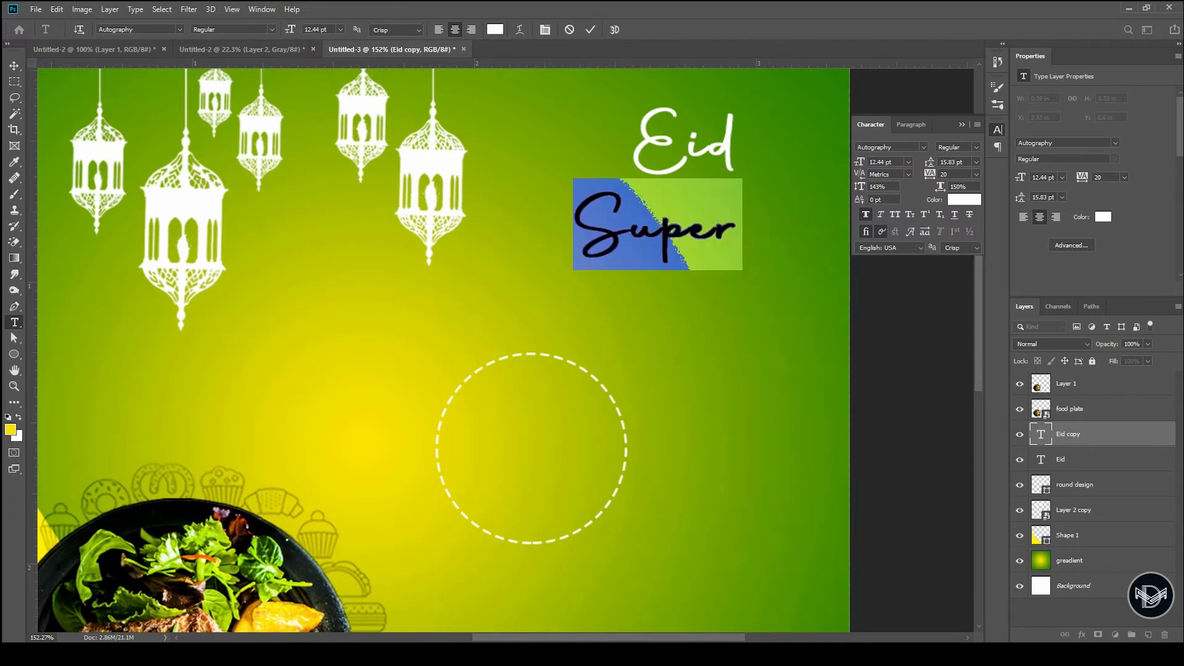
pyautogui.click(923, 148)
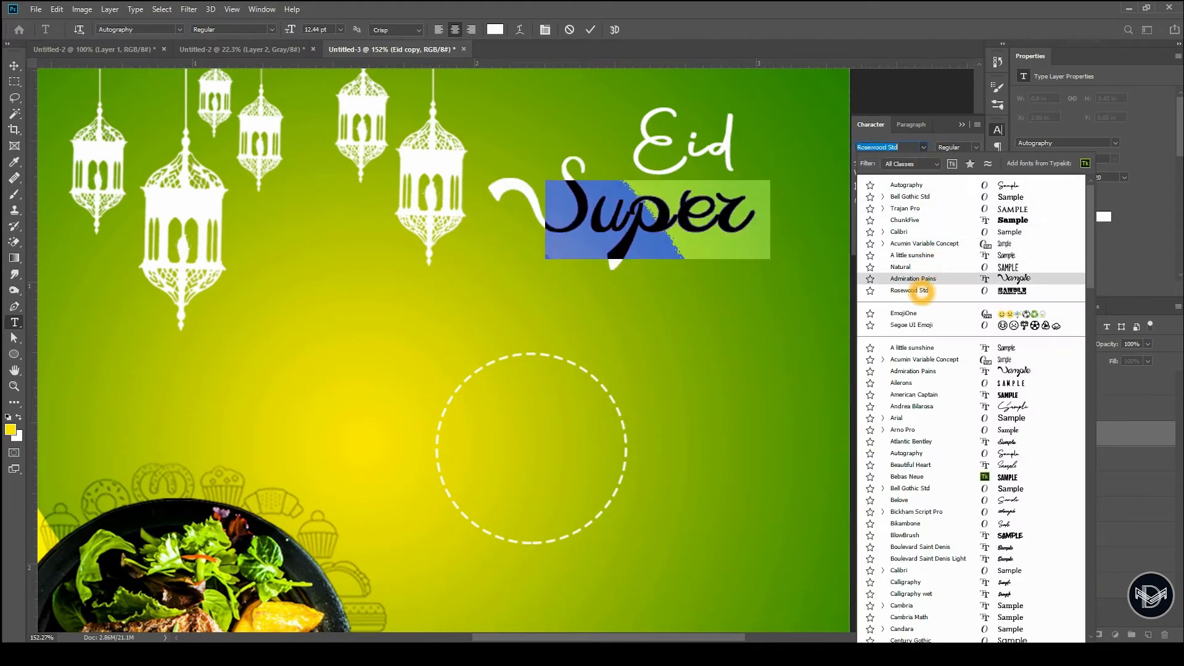
pyautogui.click(928, 280)
# Step: Recolour the Super text bright yellow
pyautogui.click(970, 200)
pyautogui.click(429, 404)
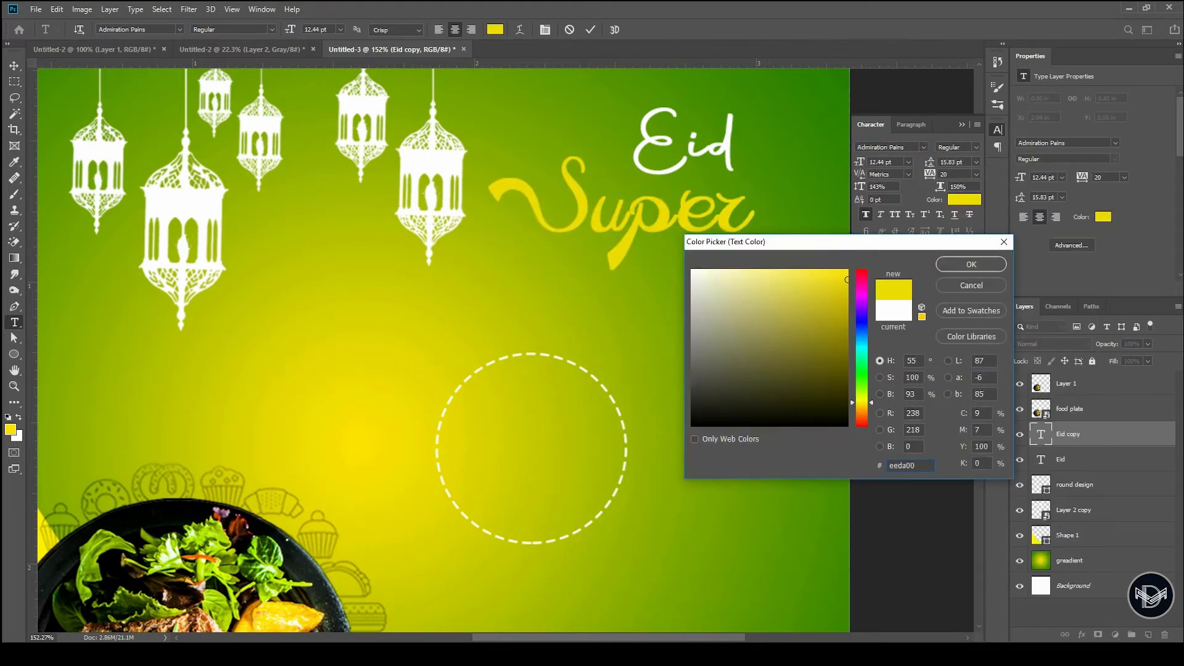
pyautogui.moveTo(846, 281); pyautogui.dragTo(850, 268)
pyautogui.click(965, 265)
pyautogui.click(590, 29)
pyautogui.press('v')
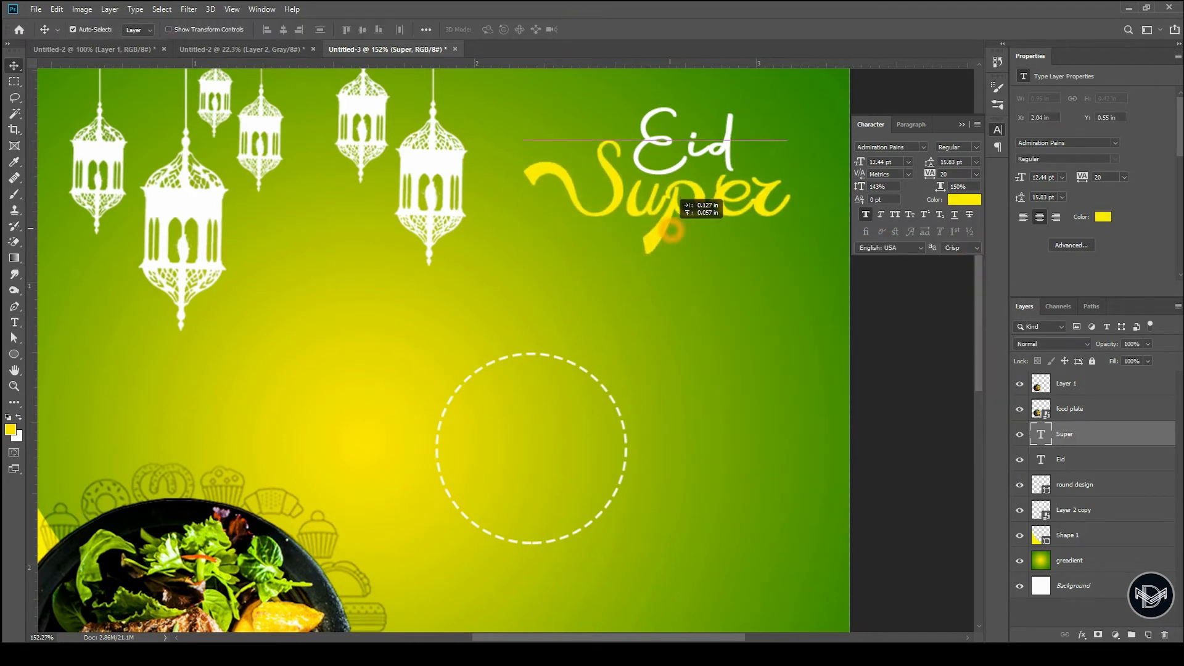
# Step: Duplicate the Super text below it, change the copy's wording to Deal and recolour it white
pyautogui.moveTo(672, 230); pyautogui.dragTo(682, 285)
pyautogui.doubleClick(682, 286)
pyautogui.write('Deal')
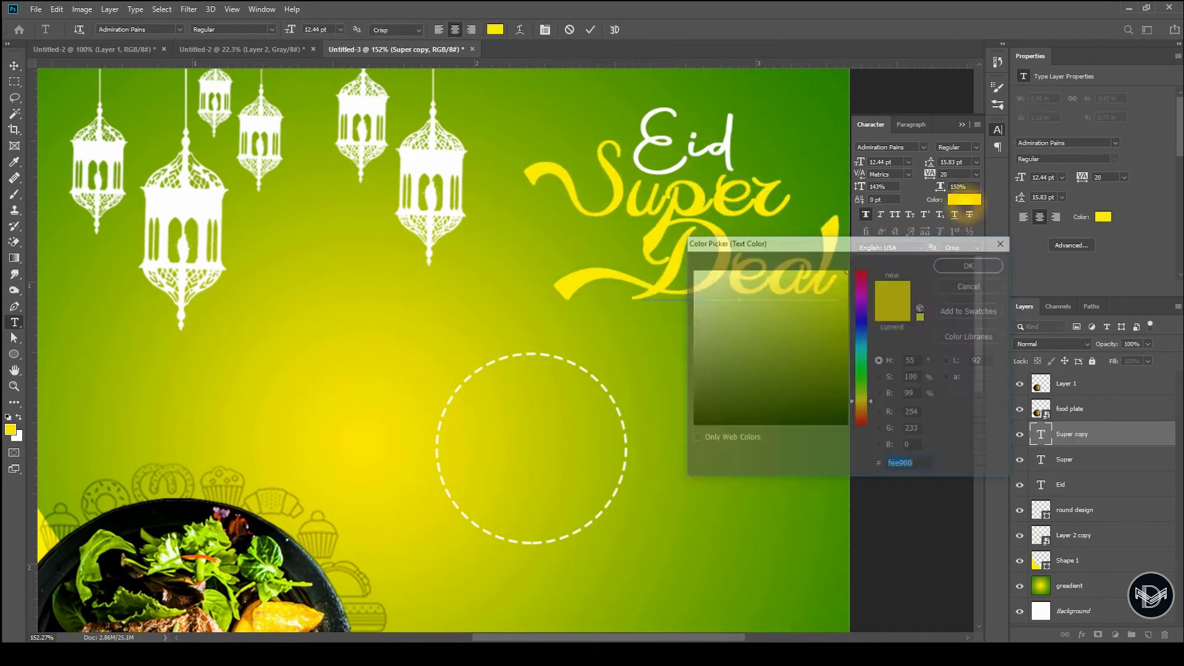
pyautogui.click(966, 202)
pyautogui.click(691, 268)
pyautogui.click(969, 265)
pyautogui.click(590, 30)
pyautogui.press('v')
# Step: Scale the Deal text down to 5.16 pt and place it beneath the end of Super
pyautogui.hotkey('ctrl', 't')
pyautogui.moveTo(839, 214); pyautogui.dragTo(772, 242)
pyautogui.moveTo(714, 264); pyautogui.dragTo(745, 240)
pyautogui.press('Return')
pyautogui.scroll(-7, 845, 323)
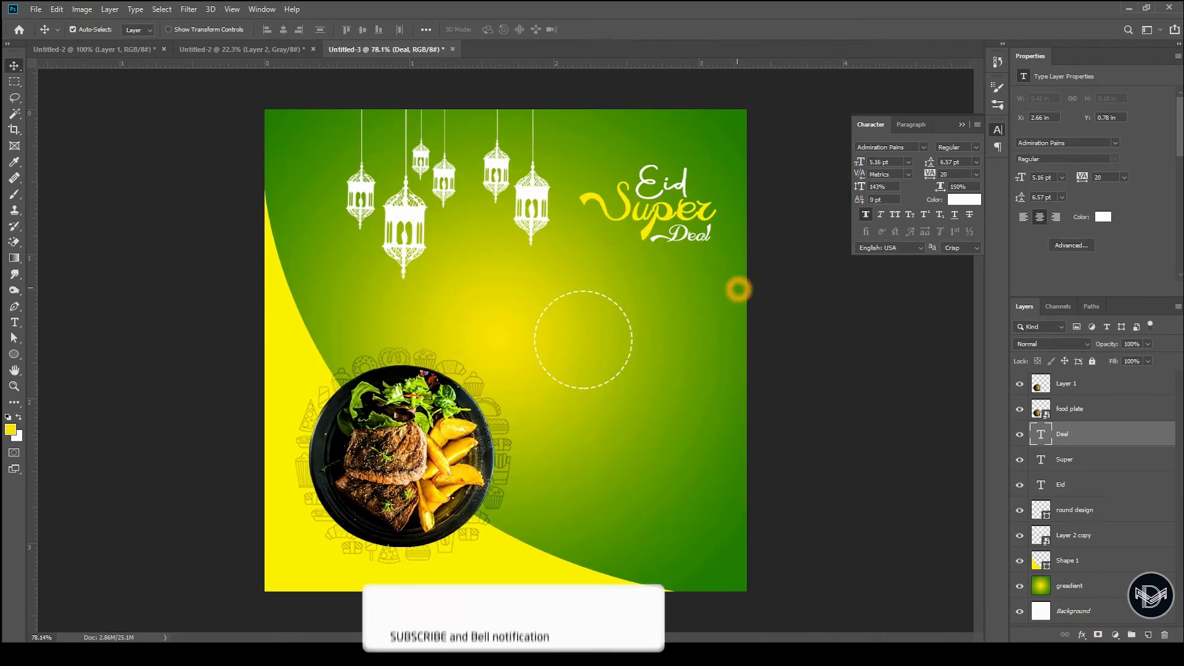
# Step: Filter the fonts to Sans Serif and set the Super text in Lucida Sans Unicode
pyautogui.scroll(6, 691, 264)
pyautogui.doubleClick(663, 165)
pyautogui.click(924, 148)
pyautogui.click(912, 163)
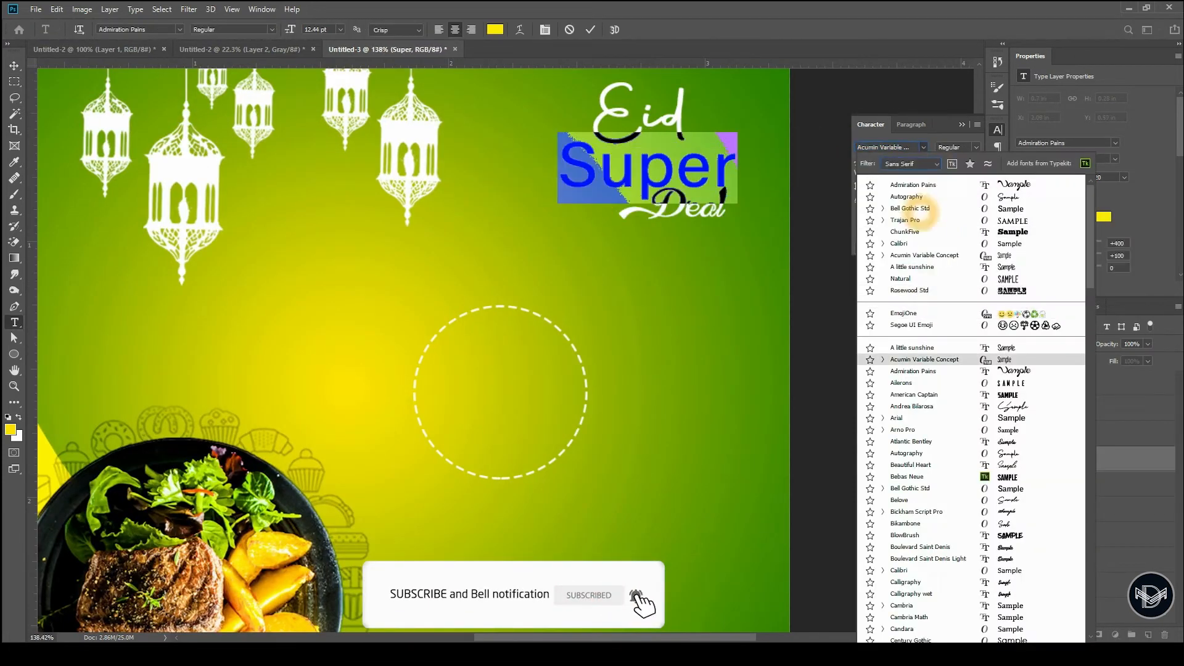
pyautogui.click(894, 208)
pyautogui.click(922, 248)
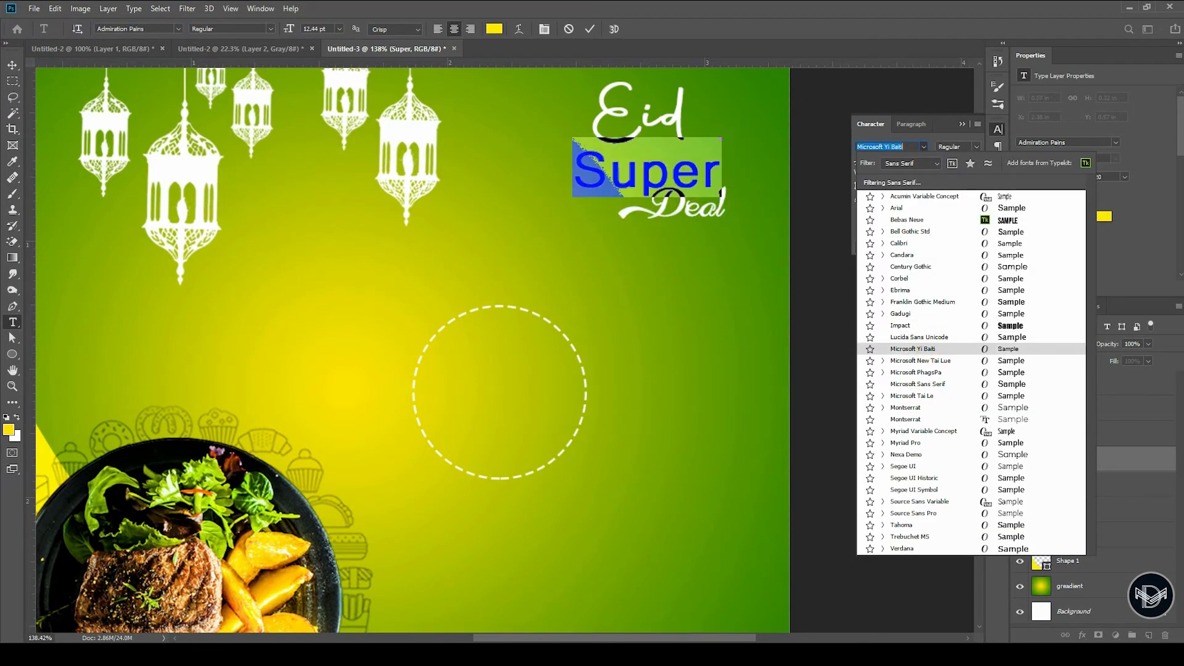
pyautogui.click(927, 338)
# Step: Set the Super text in all caps with tracking -40, then enlarge it to 13.75 pt below Eid
pyautogui.click(978, 161)
pyautogui.click(914, 186)
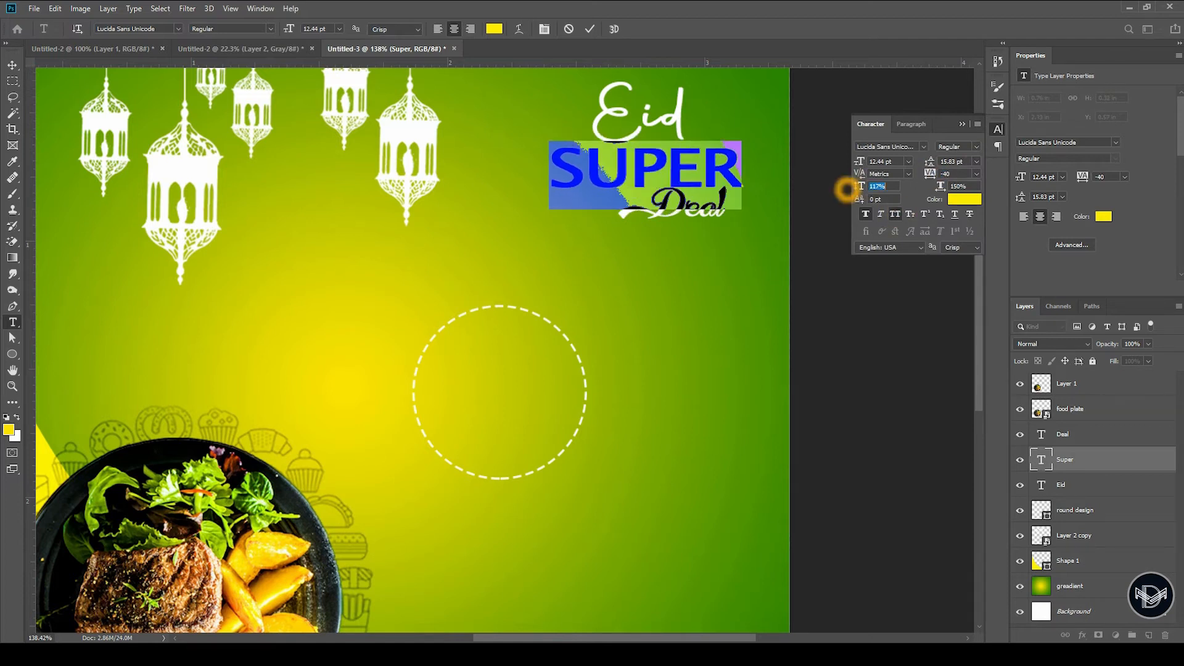
pyautogui.moveTo(641, 175); pyautogui.dragTo(627, 175)
pyautogui.hotkey('ctrl', 't')
pyautogui.moveTo(727, 214); pyautogui.dragTo(737, 218)
pyautogui.moveTo(670, 180); pyautogui.dragTo(665, 175)
pyautogui.press('Return')
# Step: Delete the script-style Deal text
pyautogui.doubleClick(675, 222)
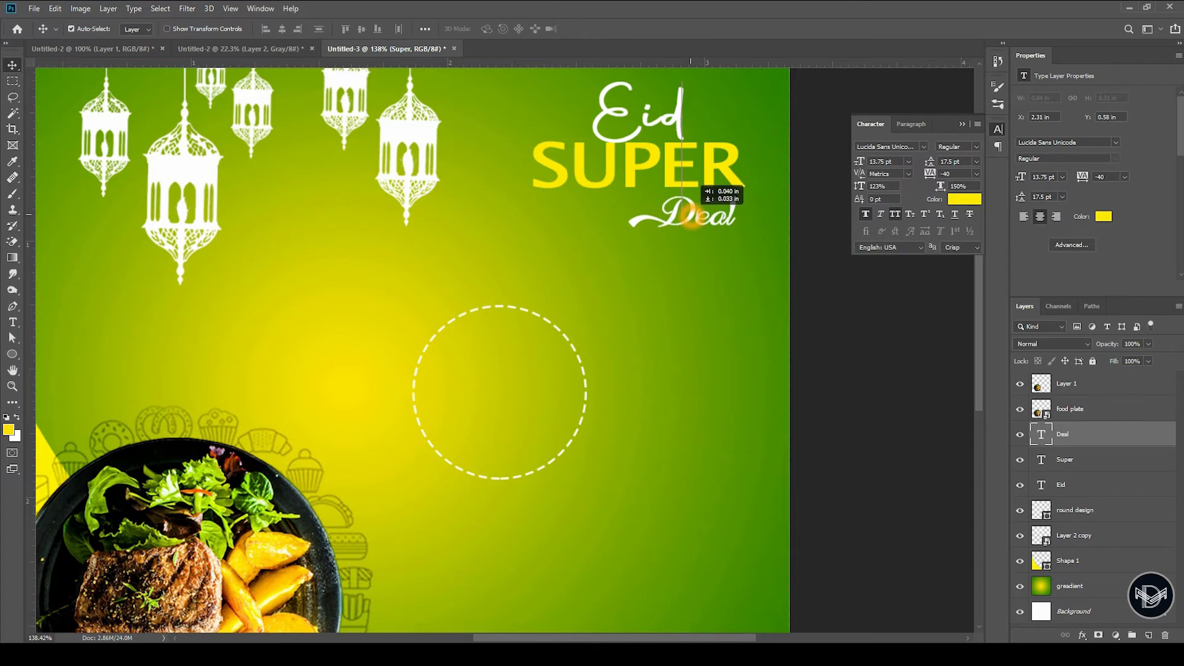
pyautogui.click(590, 29)
pyautogui.press('Delete')
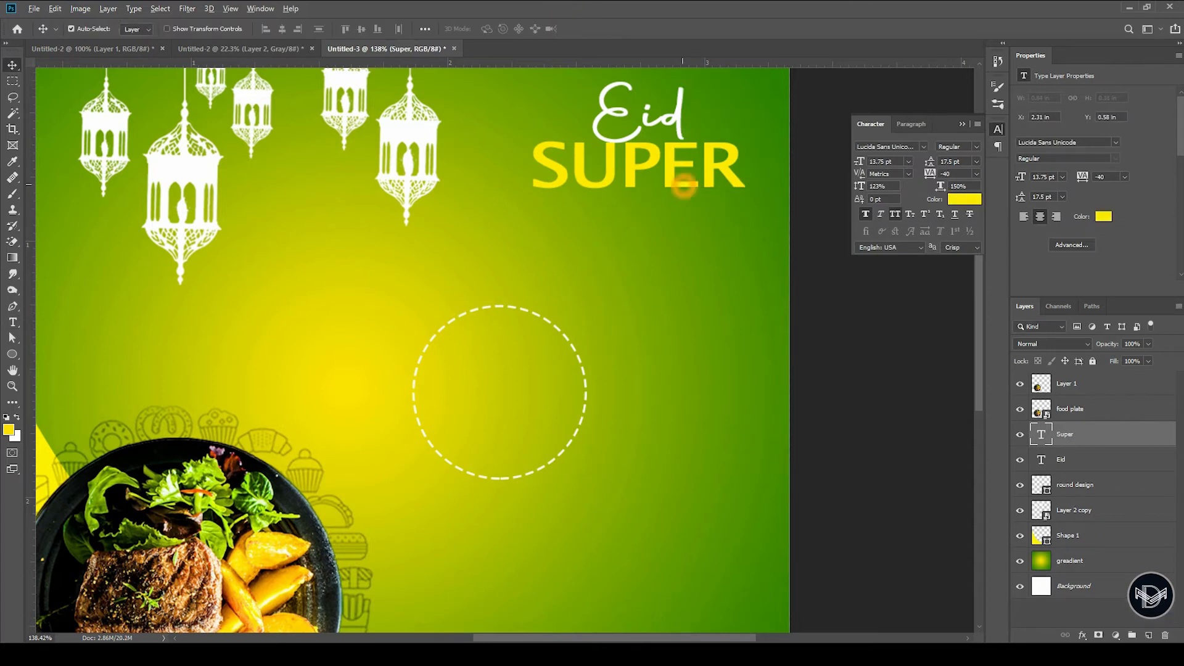
# Step: Duplicate the SUPER text below it, change the copy's wording to DEAL and recolour it white
pyautogui.keyDown('alt'); pyautogui.moveTo(685, 186); pyautogui.dragTo(695, 246); pyautogui.keyUp('alt')
pyautogui.doubleClick(695, 245)
pyautogui.write('DEAL')
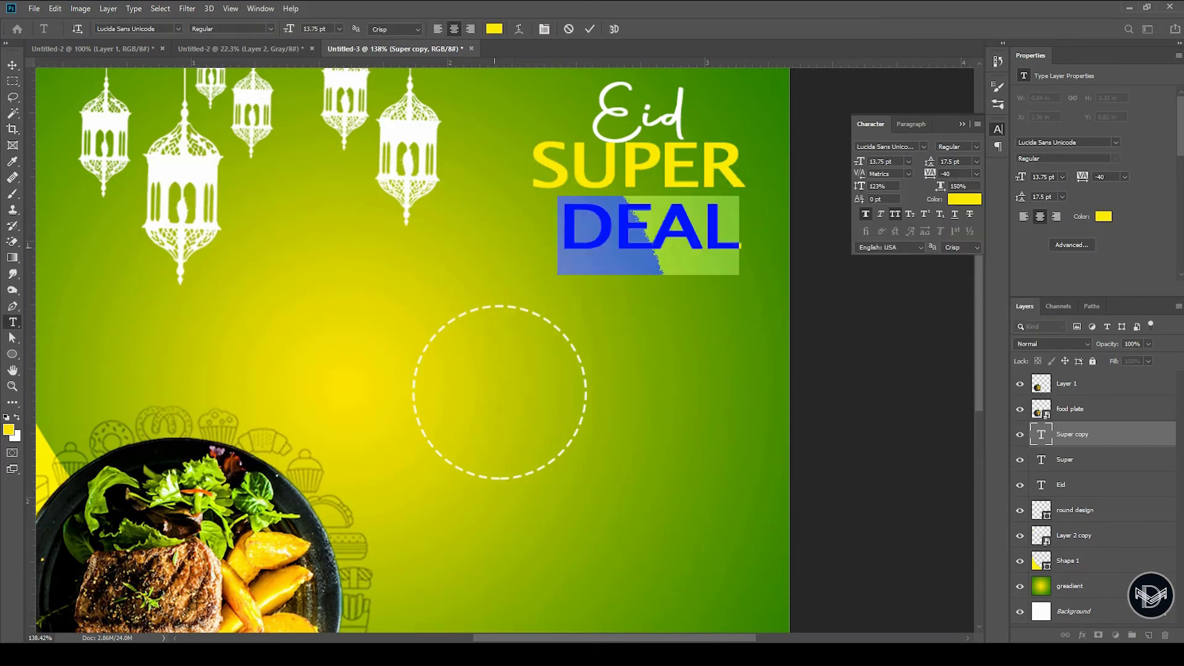
pyautogui.click(974, 200)
pyautogui.click(694, 270)
pyautogui.click(958, 267)
# Step: Reduce the DEAL text to 9.75 pt and line up its right edge under the end of SUPER
pyautogui.moveTo(865, 185); pyautogui.dragTo(858, 162)
pyautogui.click(590, 30)
pyautogui.press('v')
pyautogui.moveTo(657, 247); pyautogui.dragTo(688, 224)
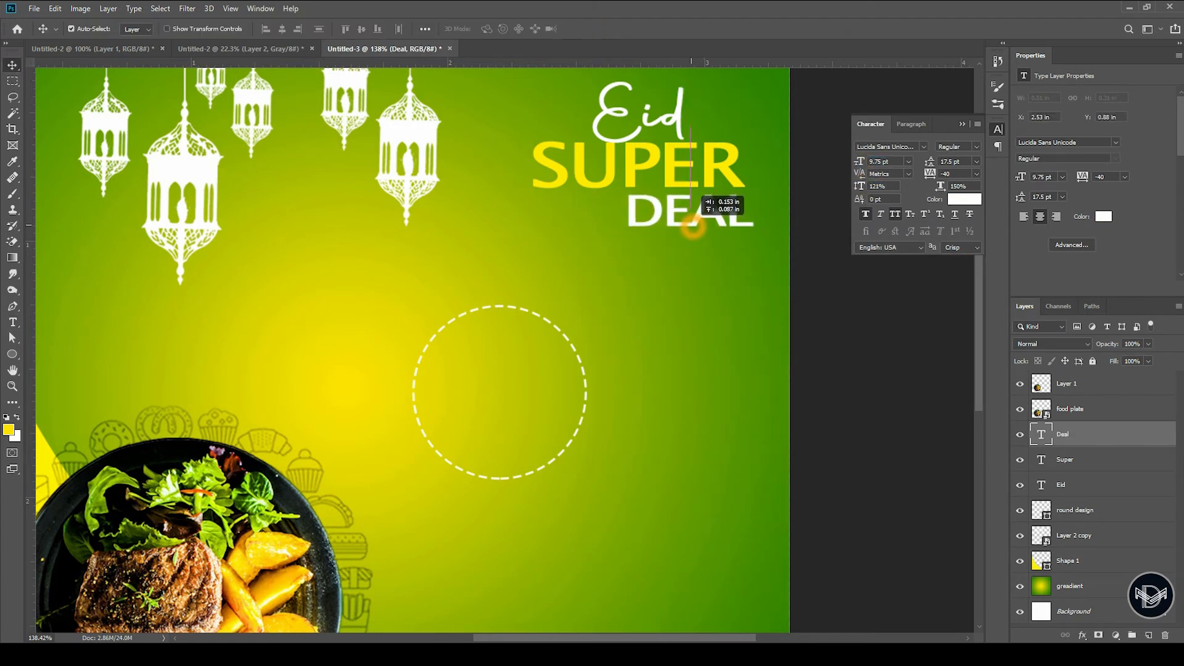
pyautogui.moveTo(751, 286); pyautogui.dragTo(745, 276)
pyautogui.scroll(6, 792, 155)
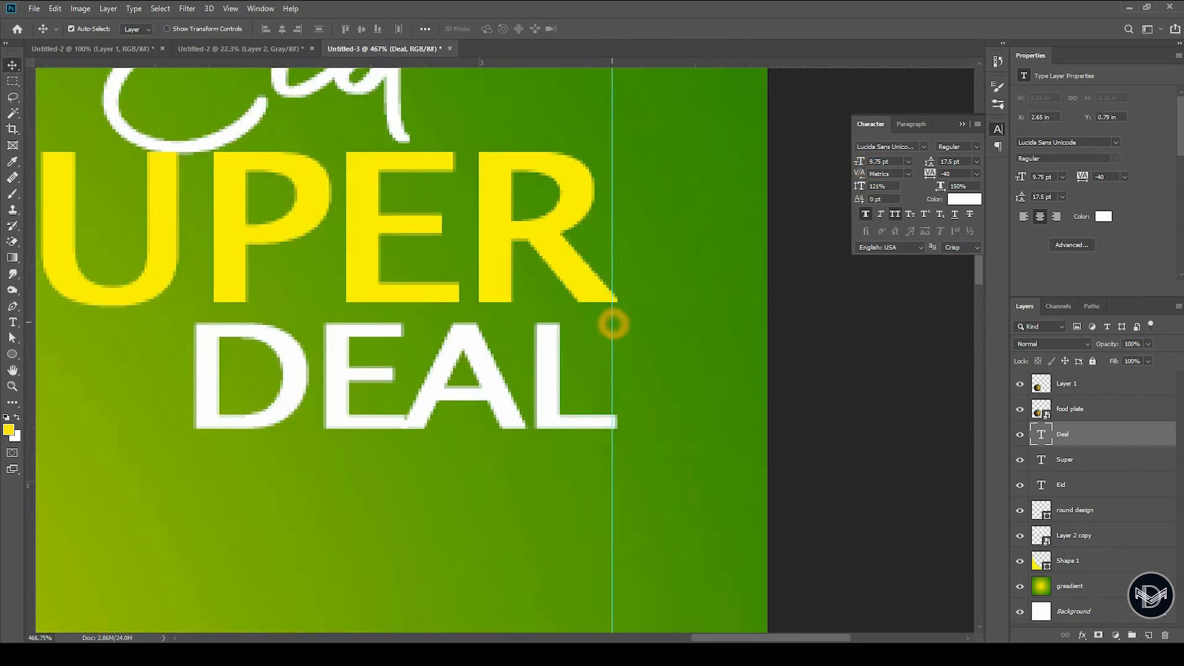
# Step: Nudge the Eid text slightly upward above SUPER
pyautogui.hotkey('ctrl', '0')
pyautogui.scroll(6, 651, 217)
pyautogui.moveTo(686, 160); pyautogui.dragTo(690, 153)
pyautogui.scroll(-8, 689, 157)
pyautogui.scroll(4, 687, 170)
# Step: Scale the Eid, SUPER and DEAL texts together to about 109% and reposition them in the upper-right area of the post
pyautogui.keyDown('shift'); pyautogui.click(686, 196); pyautogui.keyUp('shift')
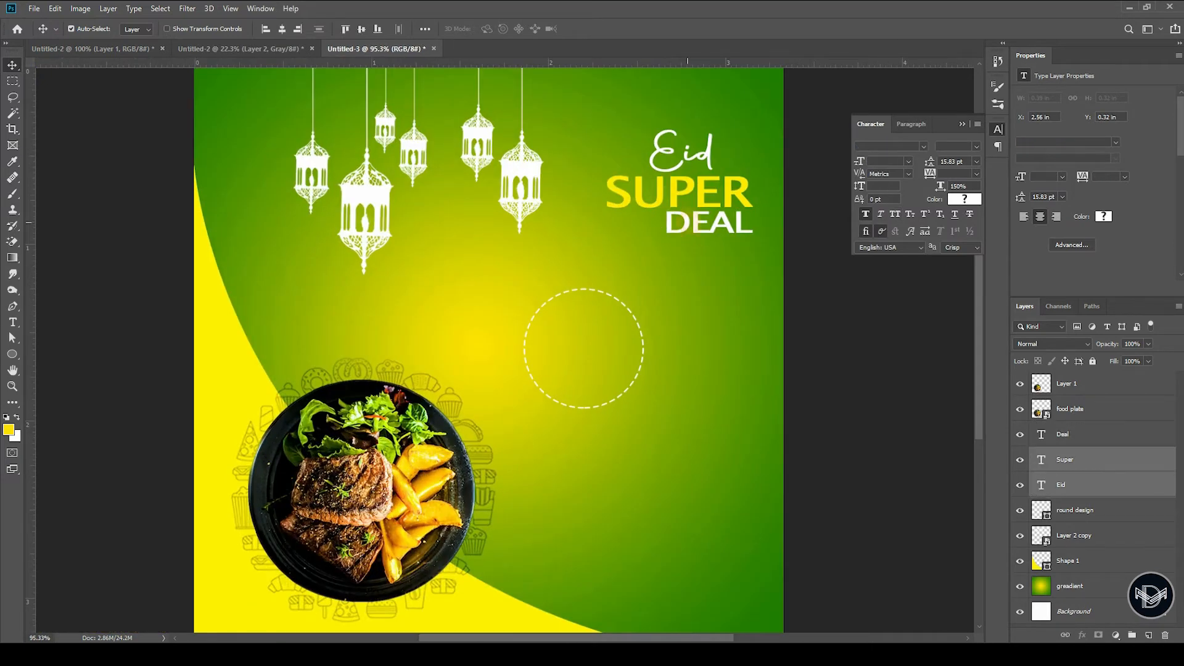
pyautogui.keyDown('shift'); pyautogui.click(688, 223); pyautogui.keyUp('shift')
pyautogui.moveTo(687, 222); pyautogui.dragTo(686, 207)
pyautogui.hotkey('ctrl', 't')
pyautogui.moveTo(603, 114); pyautogui.dragTo(590, 105)
pyautogui.moveTo(670, 170); pyautogui.dragTo(669, 187)
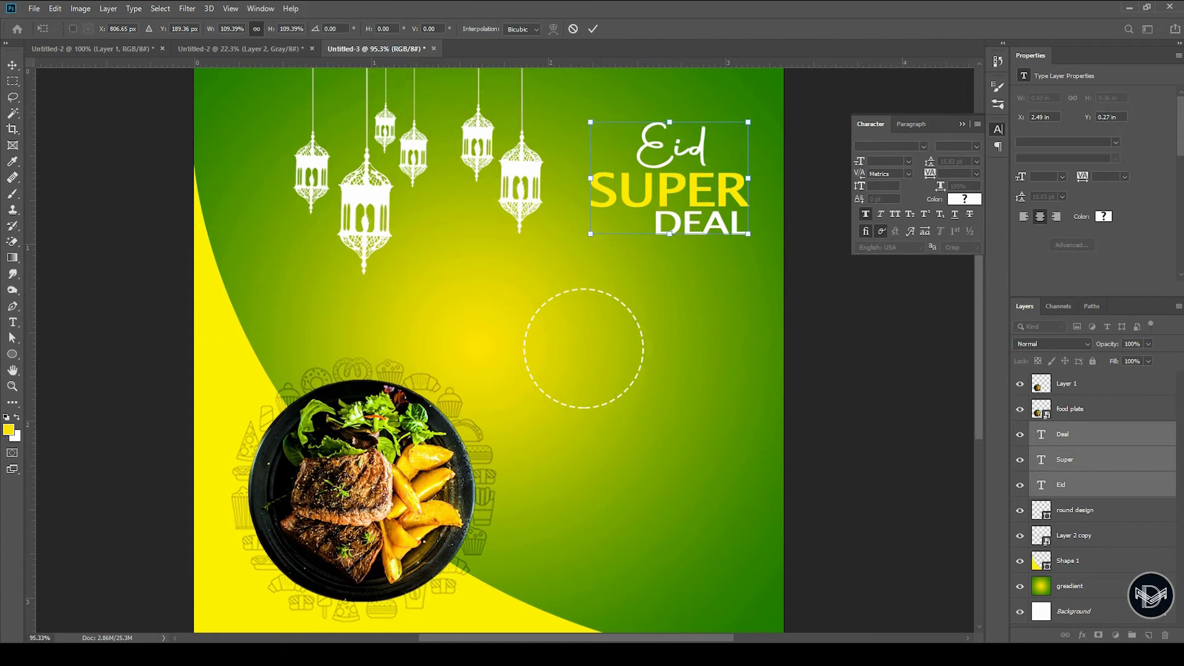
pyautogui.press('Return')
# Step: Scale the hanging lanterns down and move them right along the top edge of the post
pyautogui.click(401, 200)
pyautogui.click(365, 197)
pyautogui.hotkey('ctrl', 't')
pyautogui.moveTo(292, 275); pyautogui.dragTo(337, 228)
pyautogui.moveTo(389, 164); pyautogui.dragTo(422, 210)
pyautogui.press('Return')
pyautogui.scroll(-5, 661, 288)
pyautogui.scroll(3, 661, 288)
pyautogui.click(224, 232)
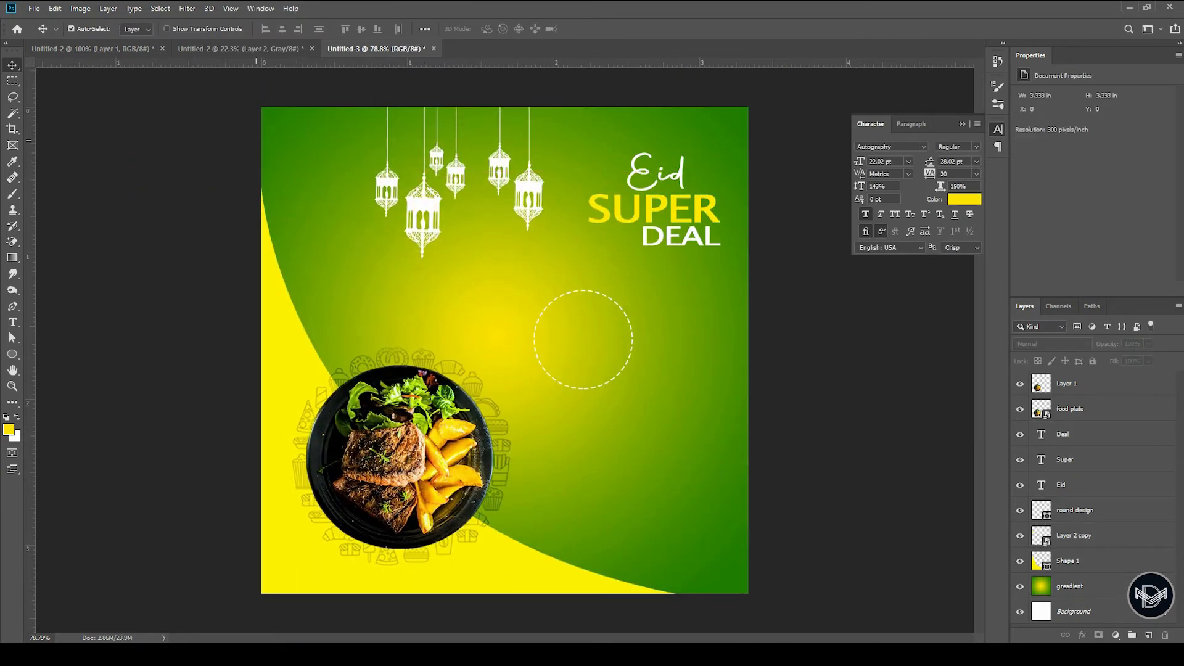
# Step: Shrink the dashed circle on the round design layer to about 84% width and 82% height
pyautogui.click(1113, 509)
pyautogui.hotkey('ctrl', 't')
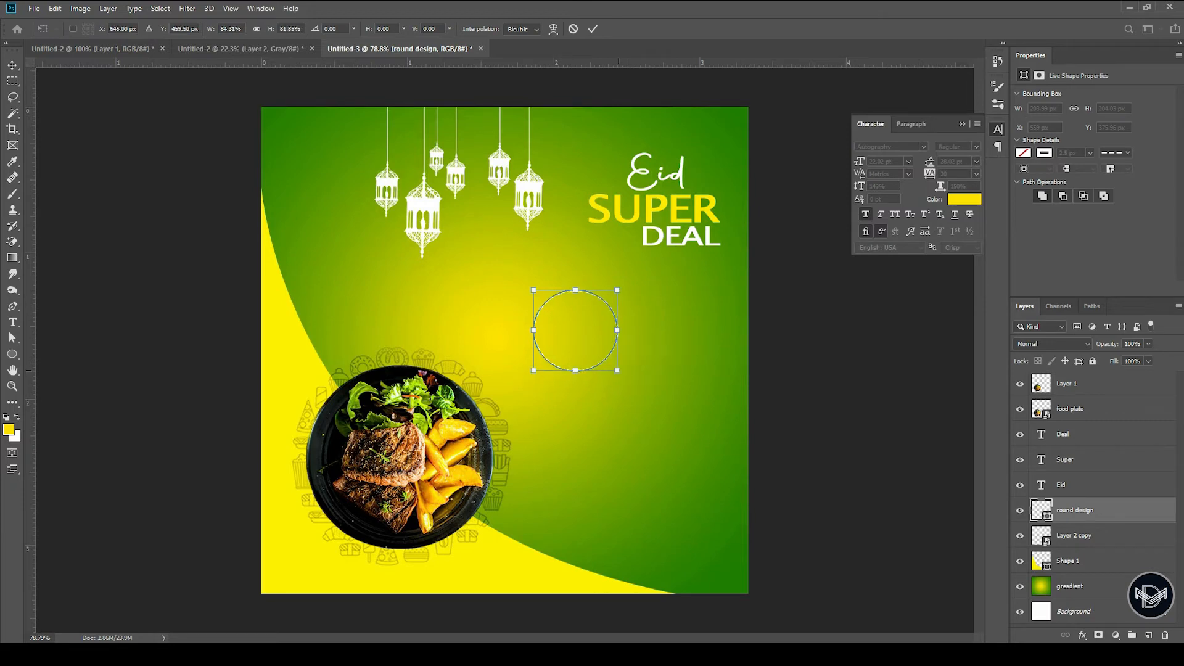
pyautogui.press('Return')
pyautogui.moveTo(601, 355); pyautogui.dragTo(596, 376)
pyautogui.hotkey('ctrl', 'z')
pyautogui.hotkey('ctrl', 't')
pyautogui.press('Escape')
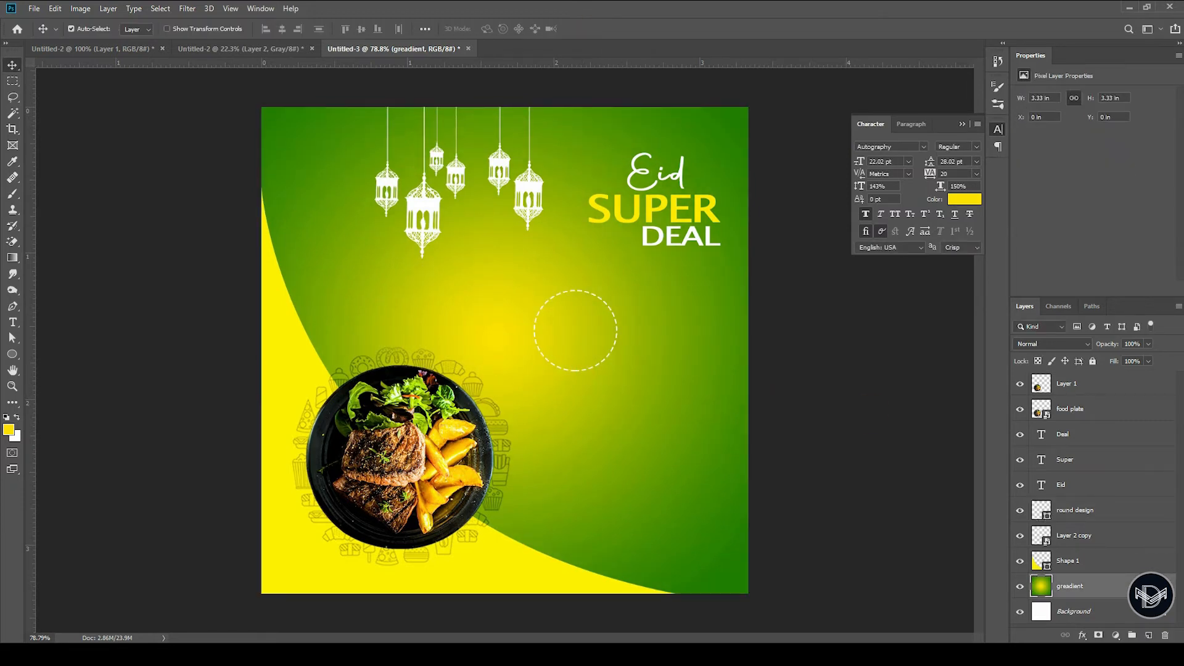
# Step: Move the dashed circle on the round design layer slightly down
pyautogui.click(1114, 517)
pyautogui.hotkey('ctrl', 't')
pyautogui.moveTo(583, 341); pyautogui.dragTo(579, 365)
pyautogui.press('Return')
# Step: Duplicate the DEAL text into the dashed circle and change the copy's wording to GET UP TO
pyautogui.scroll(6, 616, 368)
pyautogui.moveTo(687, 147); pyautogui.dragTo(512, 363)
pyautogui.doubleClick(486, 352)
pyautogui.write('GET')
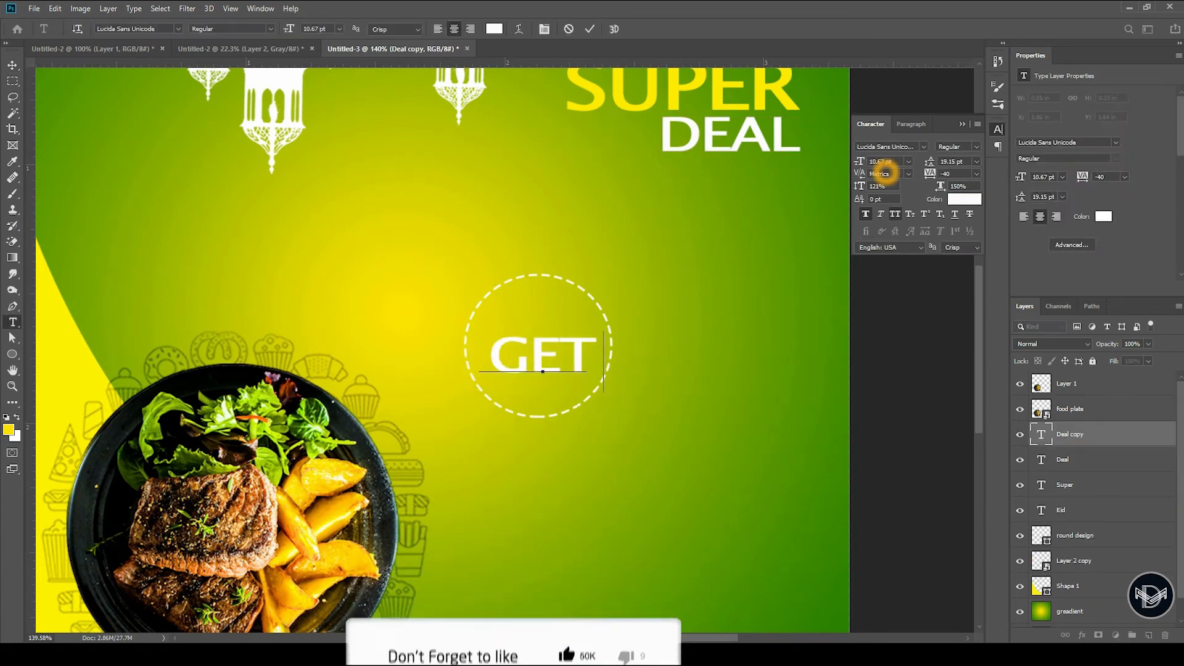
pyautogui.write(' UP TO')
pyautogui.hotkey('ctrl', 'a')
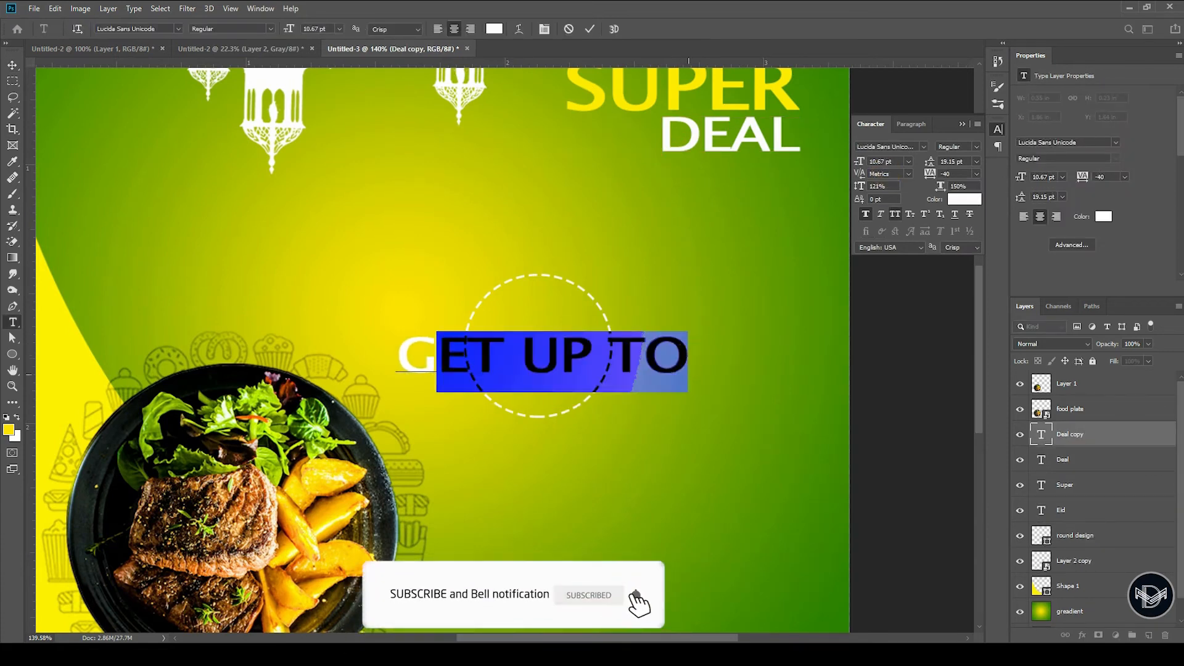
# Step: Reduce the GET UP TO text to 3.01 pt and place it near the top inside the dashed circle
pyautogui.moveTo(861, 163); pyautogui.dragTo(856, 164)
pyautogui.click(590, 29)
pyautogui.press('v')
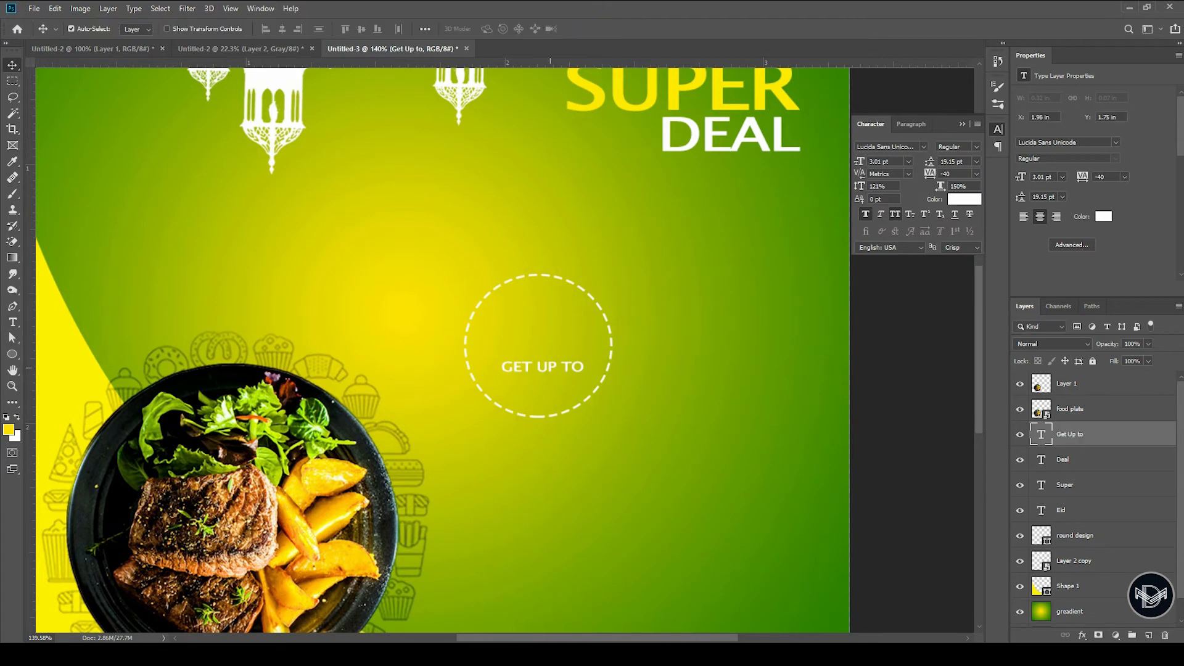
pyautogui.moveTo(564, 322); pyautogui.dragTo(564, 321)
pyautogui.scroll(6, 545, 310)
pyautogui.moveTo(546, 324); pyautogui.dragTo(546, 303)
# Step: Duplicate GET UP TO lower in the circle, change the copy's wording to 70% and recolour it green 7ba300
pyautogui.keyDown('alt'); pyautogui.moveTo(546, 305); pyautogui.dragTo(545, 367); pyautogui.keyUp('alt')
pyautogui.doubleClick(545, 367)
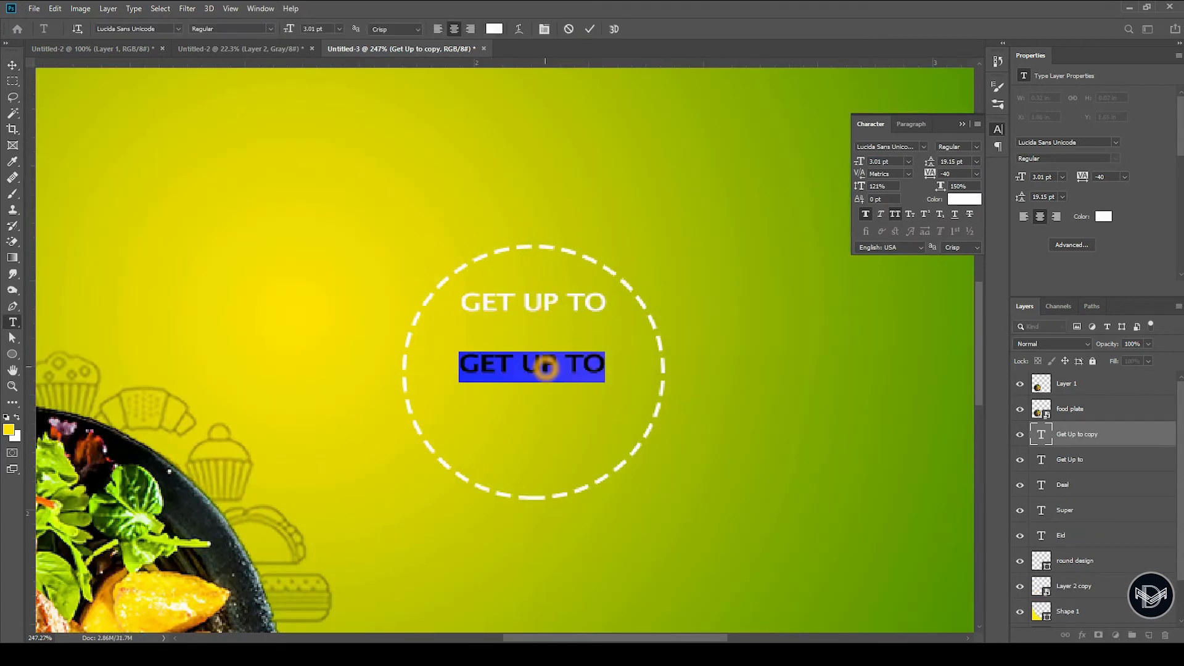
pyautogui.click(964, 199)
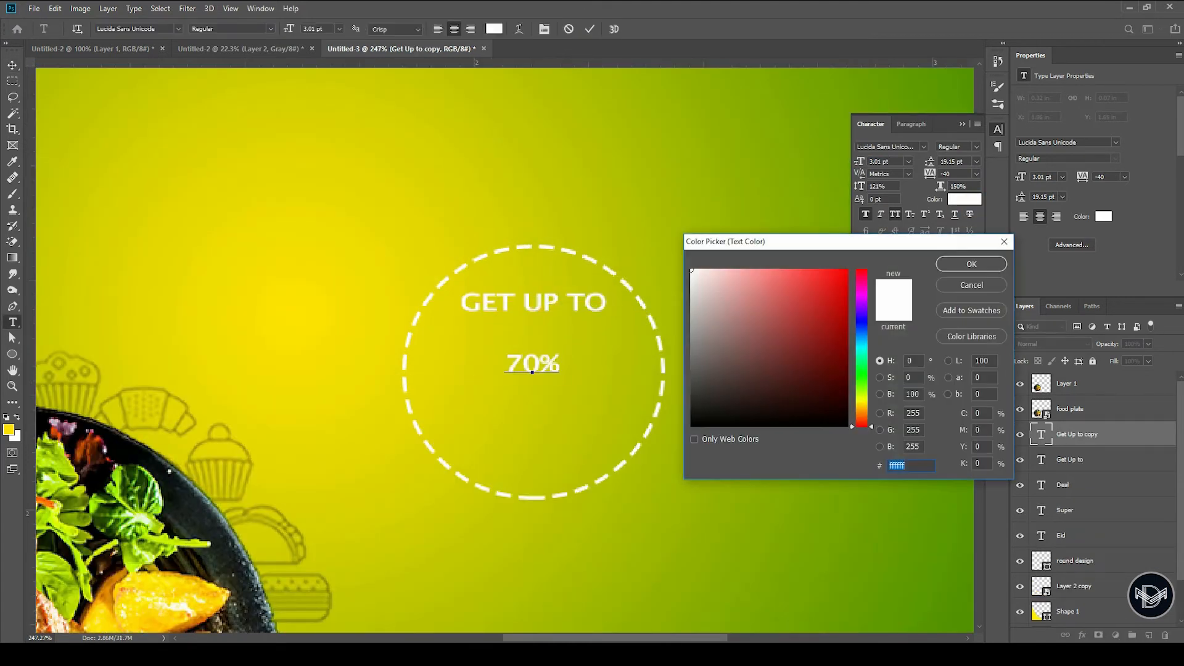
pyautogui.write('7ba300')
pyautogui.click(971, 264)
# Step: Enlarge the 70% text to 10.58 pt and centre it in the circle below GET UP TO
pyautogui.moveTo(861, 162); pyautogui.dragTo(866, 162)
pyautogui.click(12, 65)
pyautogui.moveTo(532, 362); pyautogui.dragTo(526, 372)
pyautogui.hotkey('ctrl', 't')
pyautogui.moveTo(608, 413); pyautogui.dragTo(627, 422)
pyautogui.moveTo(599, 375); pyautogui.dragTo(589, 375)
pyautogui.moveTo(618, 423); pyautogui.dragTo(629, 429)
# Step: Duplicate the 70% text beneath it, change the copy's wording to OFF and set its font to Century Gothic
pyautogui.moveTo(585, 379); pyautogui.dragTo(555, 443)
pyautogui.click(769, 333)
pyautogui.click(12, 322)
pyautogui.doubleClick(554, 447)
pyautogui.write('OFF')
pyautogui.click(923, 146)
pyautogui.click(918, 265)
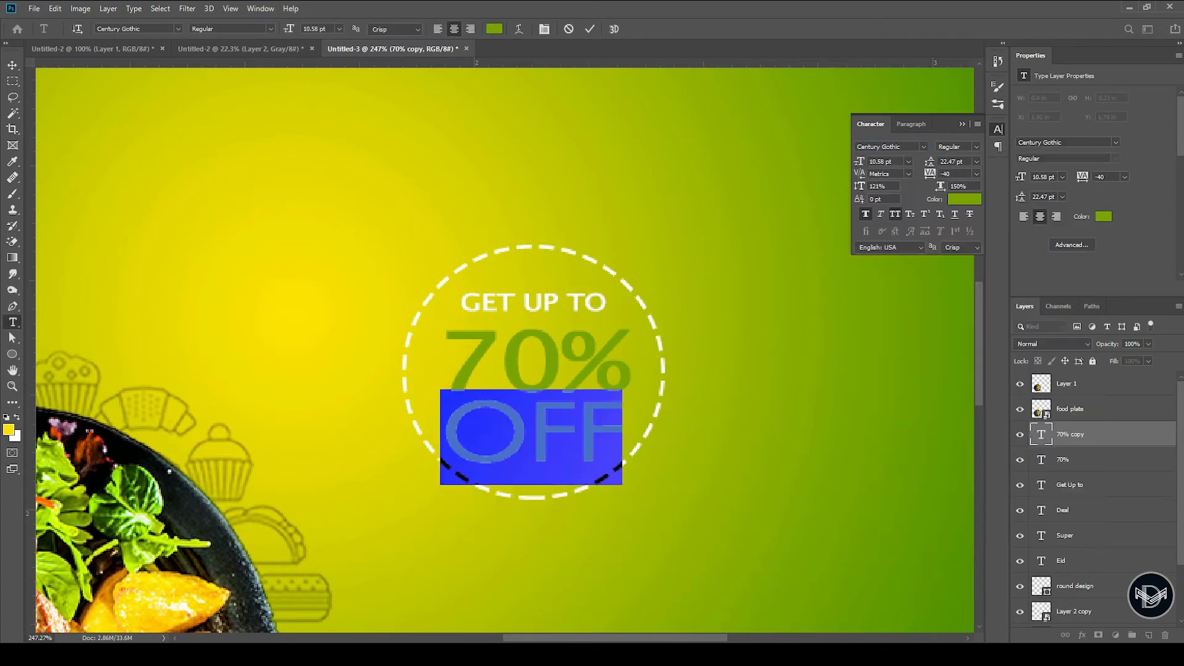
pyautogui.click(592, 30)
# Step: Scale the OFF text down and position it centred beneath 70%
pyautogui.press('v')
pyautogui.hotkey('ctrl', 't')
pyautogui.moveTo(619, 485); pyautogui.dragTo(566, 456)
pyautogui.moveTo(538, 423); pyautogui.dragTo(524, 454)
pyautogui.press('Return')
# Step: Duplicate GET UP TO beneath OFF inside the dashed circle and change the copy's wording to YOUR TEXT
pyautogui.scroll(-3, 521, 450)
pyautogui.scroll(3, 537, 370)
pyautogui.moveTo(537, 368); pyautogui.dragTo(554, 401)
pyautogui.doubleClick(554, 399)
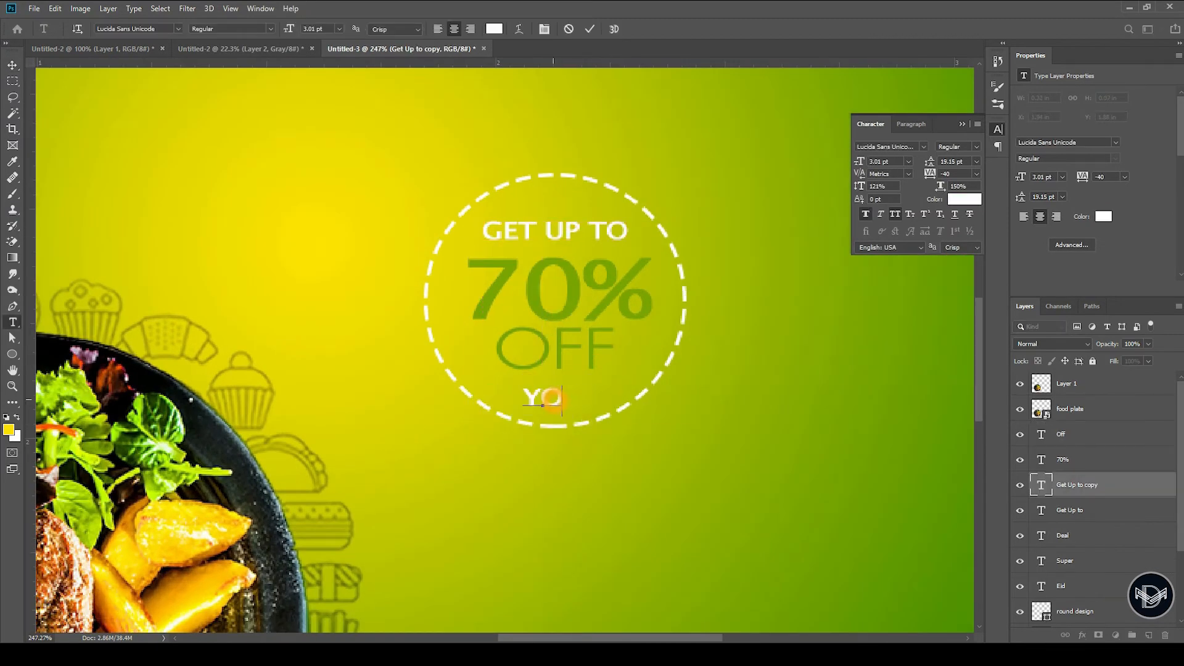
pyautogui.click(590, 29)
# Step: Scale YOUR TEXT down to 2.18 pt and centre it beneath OFF
pyautogui.press('v')
pyautogui.hotkey('ctrl', 't')
pyautogui.moveTo(621, 411); pyautogui.dragTo(577, 403)
pyautogui.moveTo(551, 394); pyautogui.dragTo(580, 396)
pyautogui.press('Return')
pyautogui.hotkey('ctrl', '0')
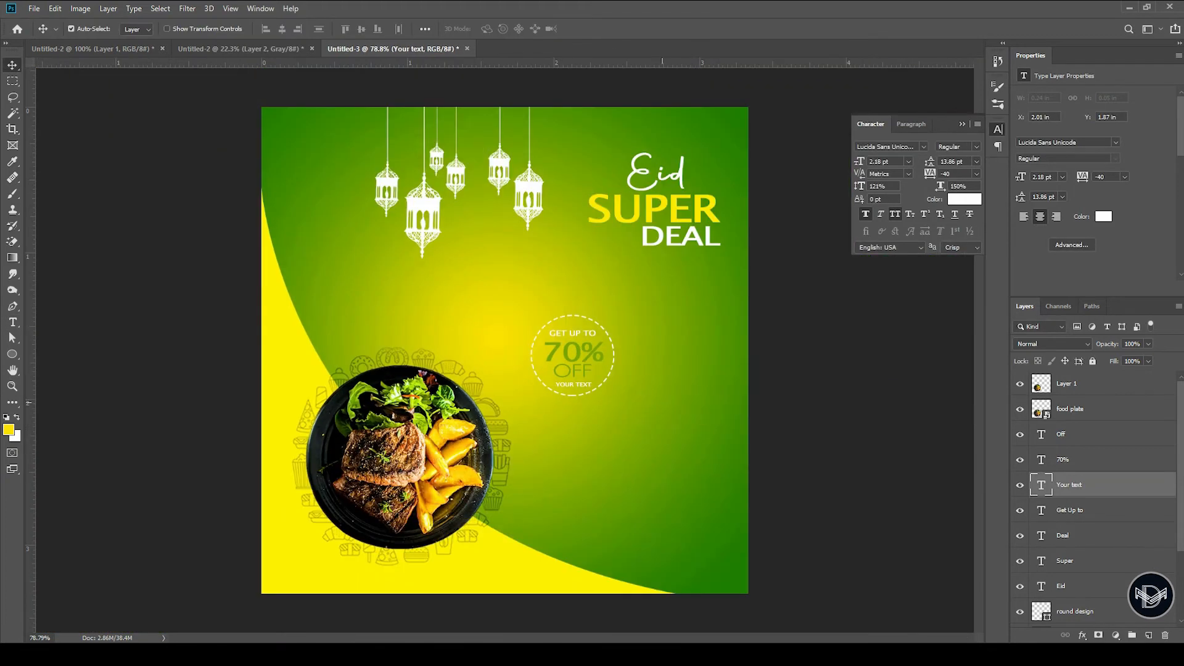
# Step: Shrink the dashed circle of the round design to about 156 by 151 px around the badge text
pyautogui.scroll(-5, 1099, 515)
pyautogui.click(1100, 515)
pyautogui.hotkey('ctrl', 't')
pyautogui.scroll(5, 570, 404)
pyautogui.moveTo(641, 392); pyautogui.dragTo(627, 378)
pyautogui.hotkey('ctrl', 'z')
pyautogui.moveTo(594, 331); pyautogui.dragTo(603, 341)
pyautogui.press('Return')
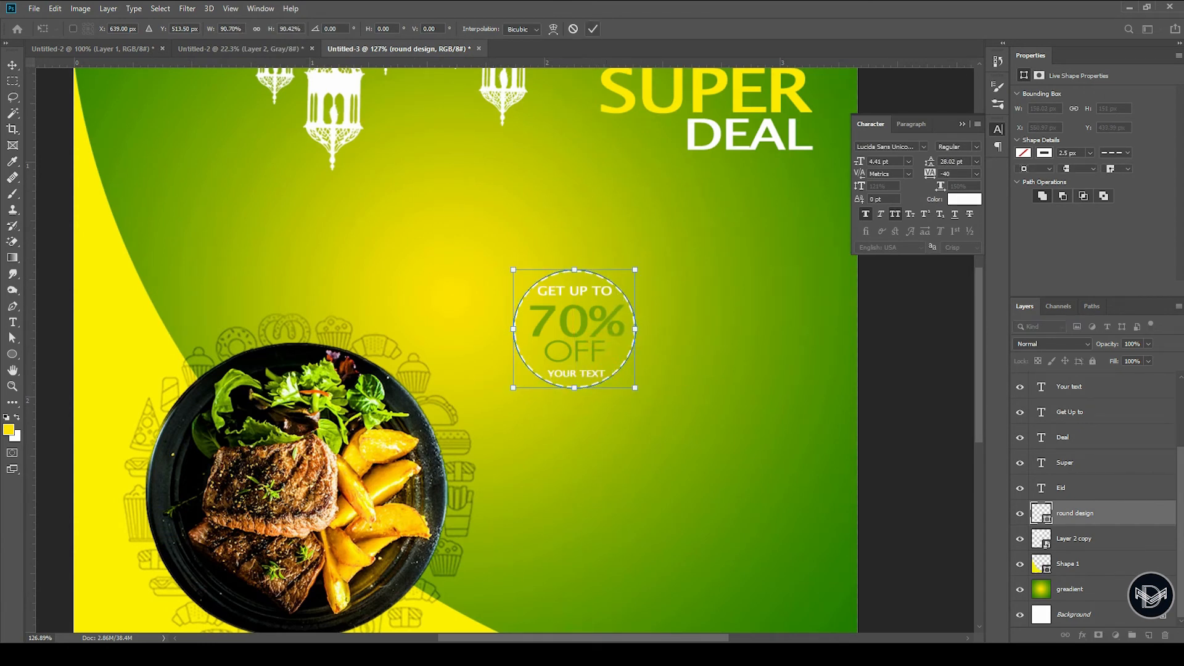
# Step: Move the round design layer directly below Get Up to and group it with the four badge texts as round
pyautogui.hotkey('ctrl', '0')
pyautogui.moveTo(1113, 509); pyautogui.dragTo(1112, 425)
pyautogui.scroll(4, 1110, 432)
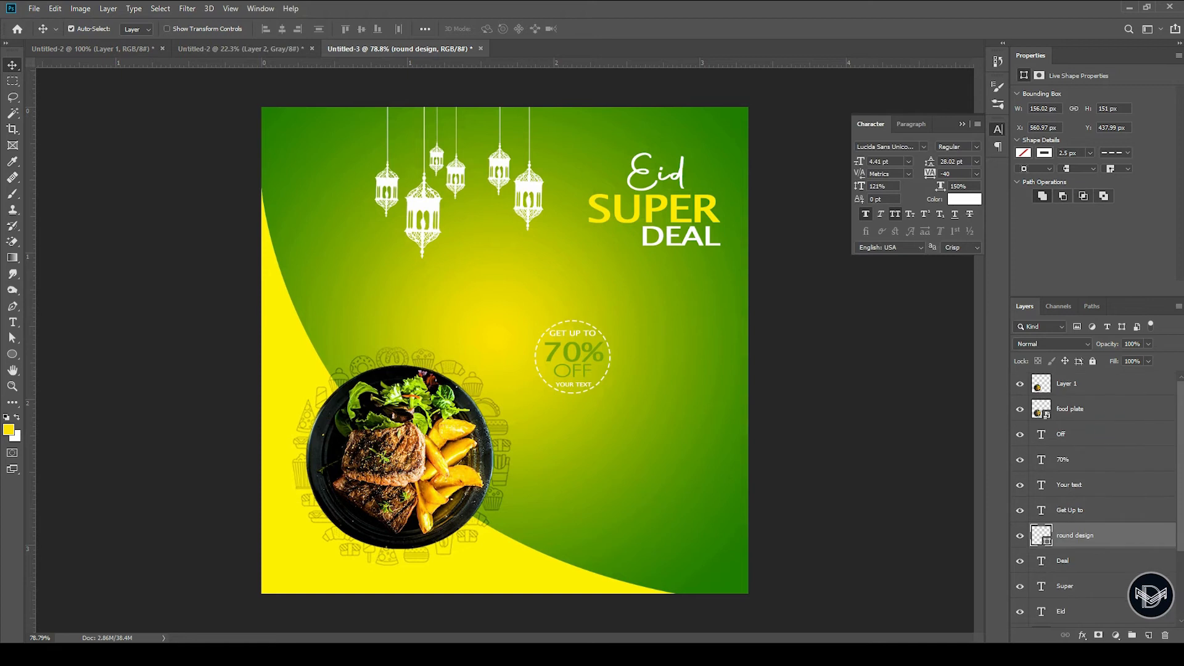
pyautogui.click(1105, 438)
pyautogui.keyDown('shift'); pyautogui.click(1107, 534); pyautogui.keyUp('shift')
pyautogui.hotkey('ctrl', 'g')
pyautogui.click(1020, 434)
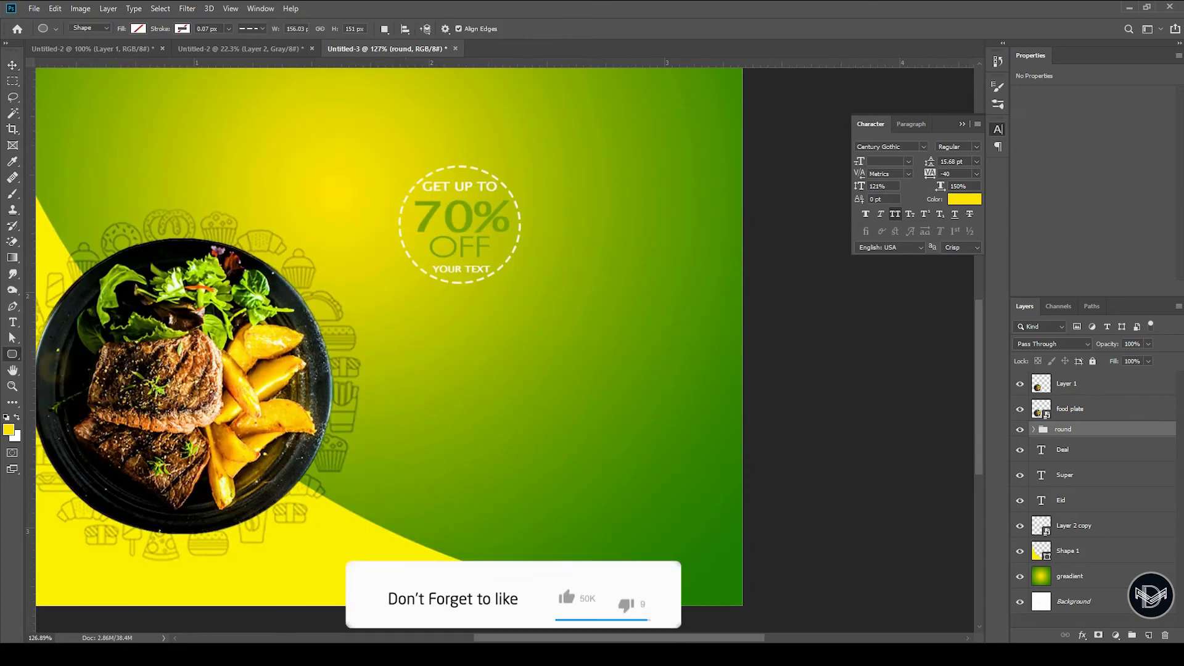
# Step: Draw a rounded rectangle of 196 by 38 px below the discount badge and fill it with green
pyautogui.moveTo(470, 378); pyautogui.dragTo(624, 407)
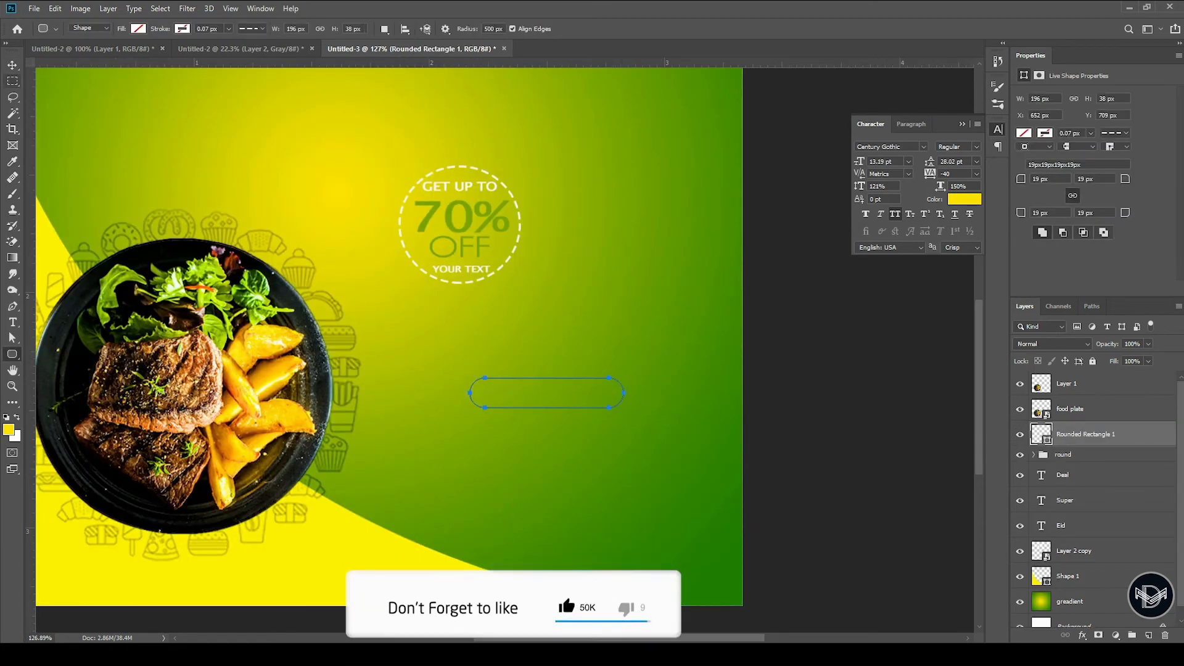
pyautogui.click(138, 29)
pyautogui.click(196, 52)
pyautogui.click(449, 217)
pyautogui.click(970, 263)
pyautogui.press('v')
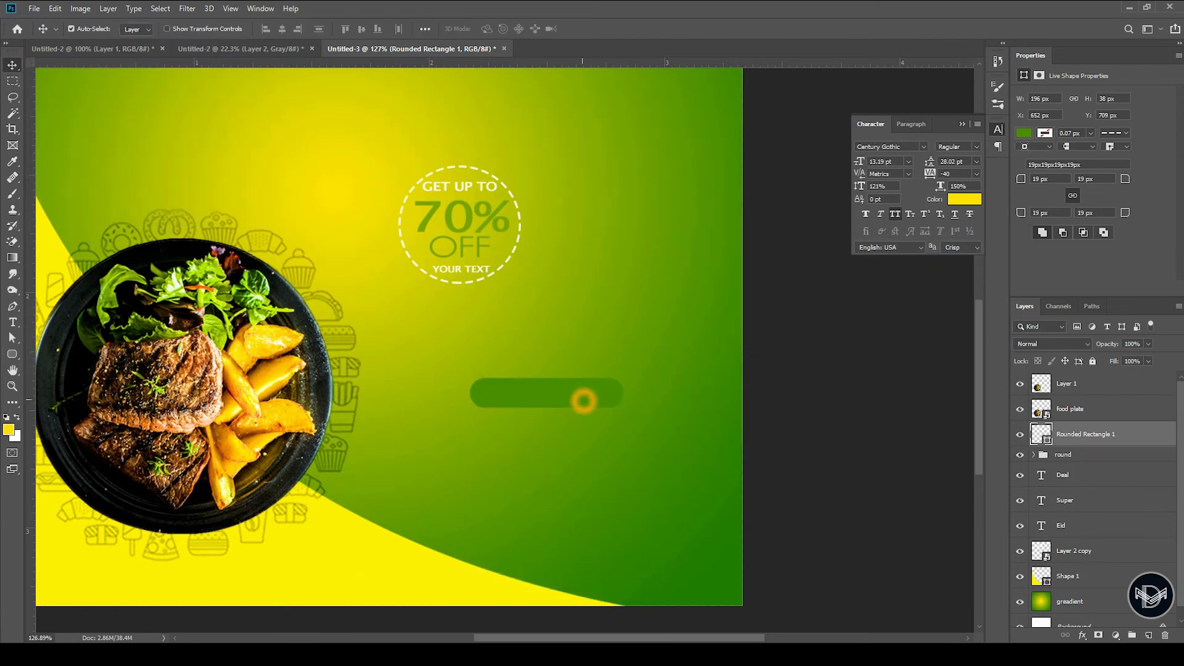
# Step: Change the rounded rectangle's fill to yellow
pyautogui.press('u')
pyautogui.click(139, 29)
pyautogui.click(91, 93)
pyautogui.press('v')
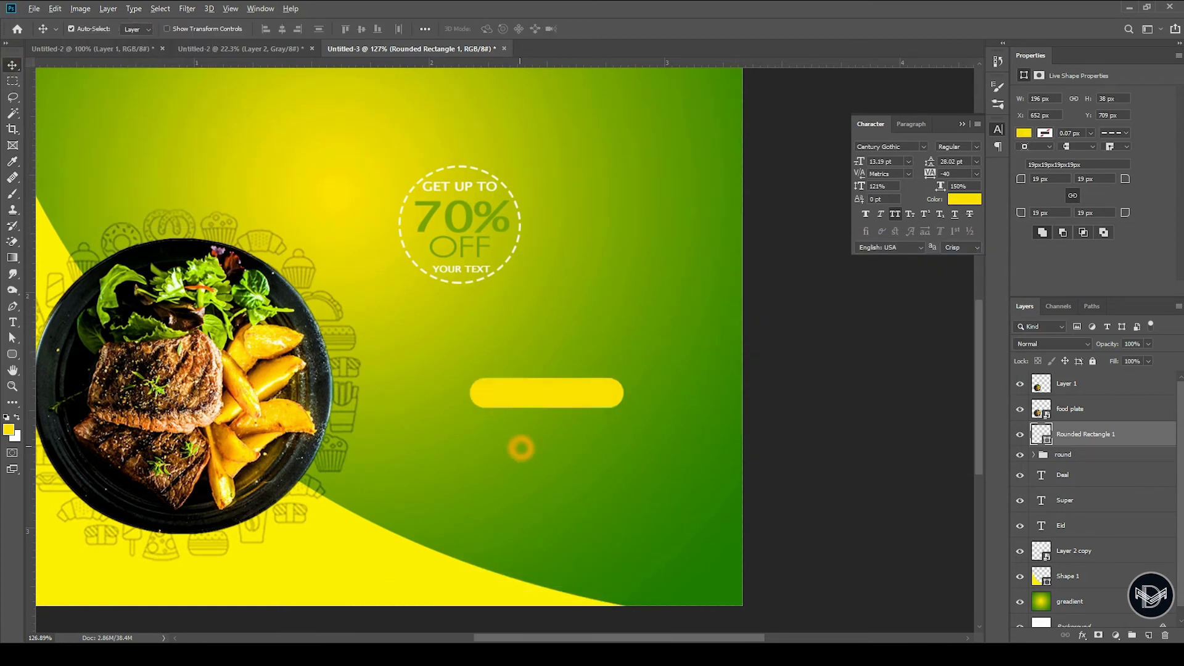
# Step: Duplicate GET UP TO onto the yellow rounded rectangle and group the copy with the rectangle as order now
pyautogui.scroll(1, 518, 447)
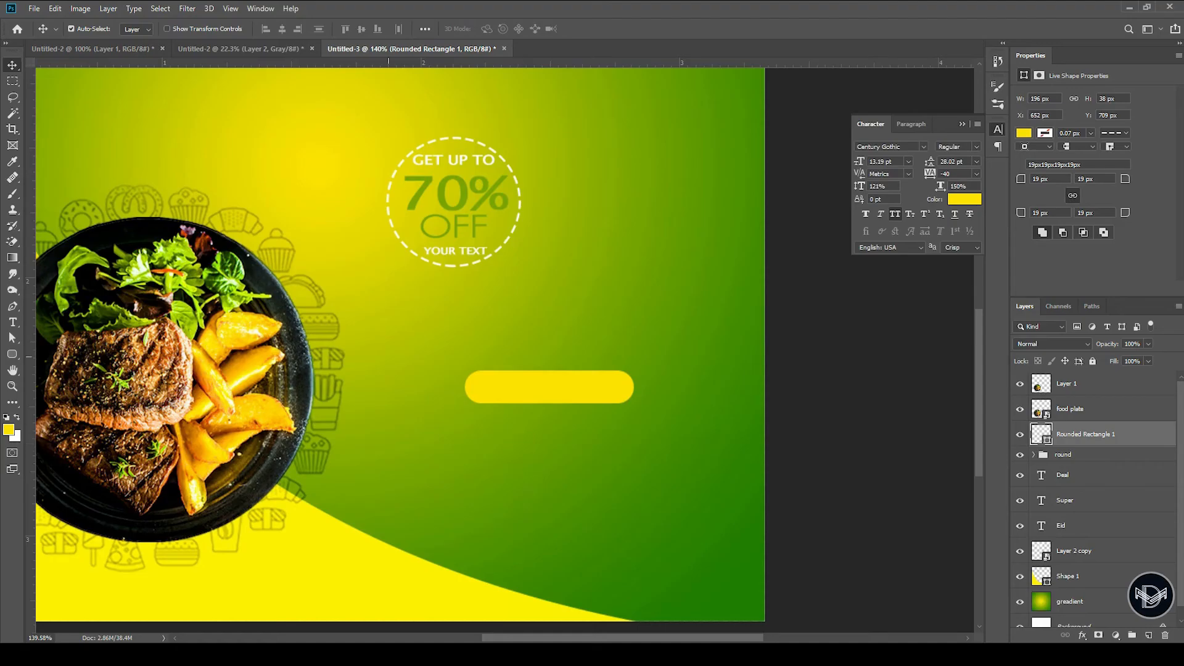
pyautogui.moveTo(454, 159); pyautogui.dragTo(548, 387)
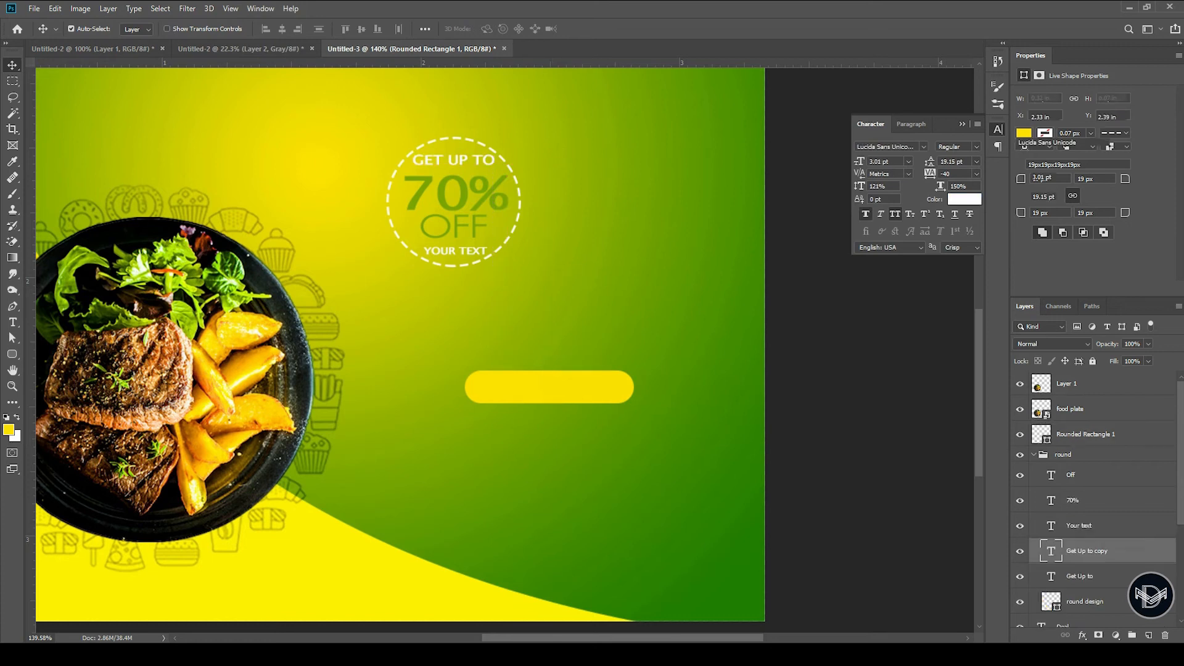
pyautogui.click(1020, 460)
pyautogui.click(1020, 460)
pyautogui.keyDown('shift'); pyautogui.click(1110, 459); pyautogui.keyUp('shift')
pyautogui.hotkey('ctrl', 'g')
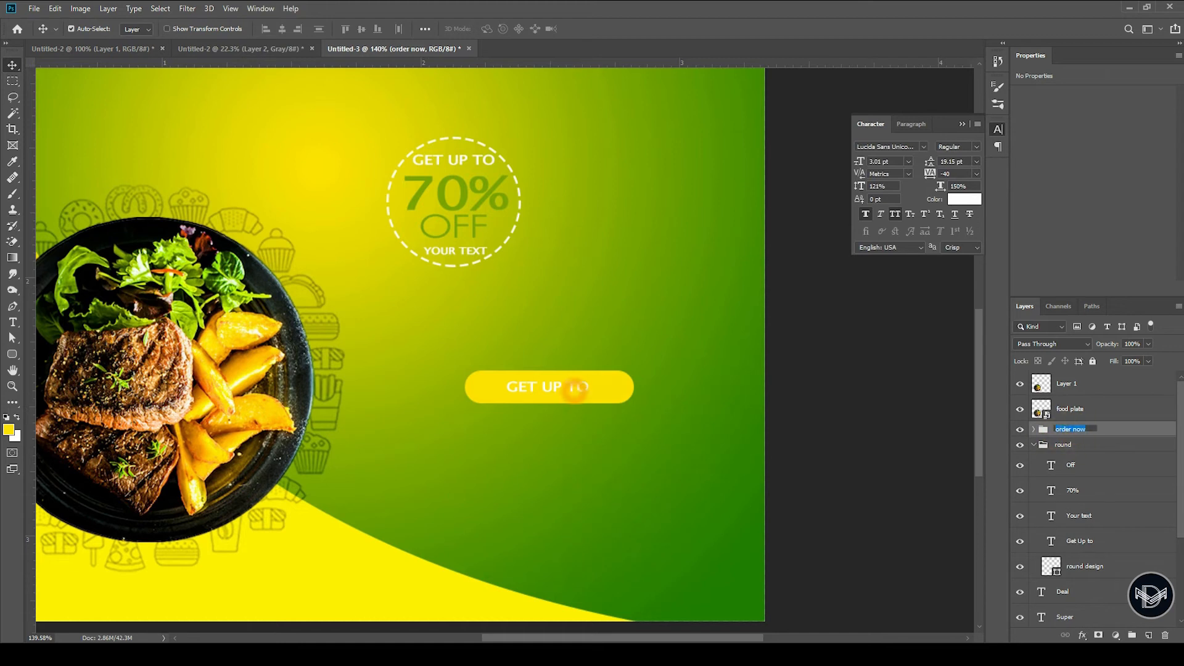
# Step: Change the wording on the yellow button to ORDER NOW and colour it black
pyautogui.doubleClick(576, 388)
pyautogui.click(963, 199)
pyautogui.click(693, 424)
pyautogui.click(973, 264)
pyautogui.click(589, 29)
pyautogui.press('v')
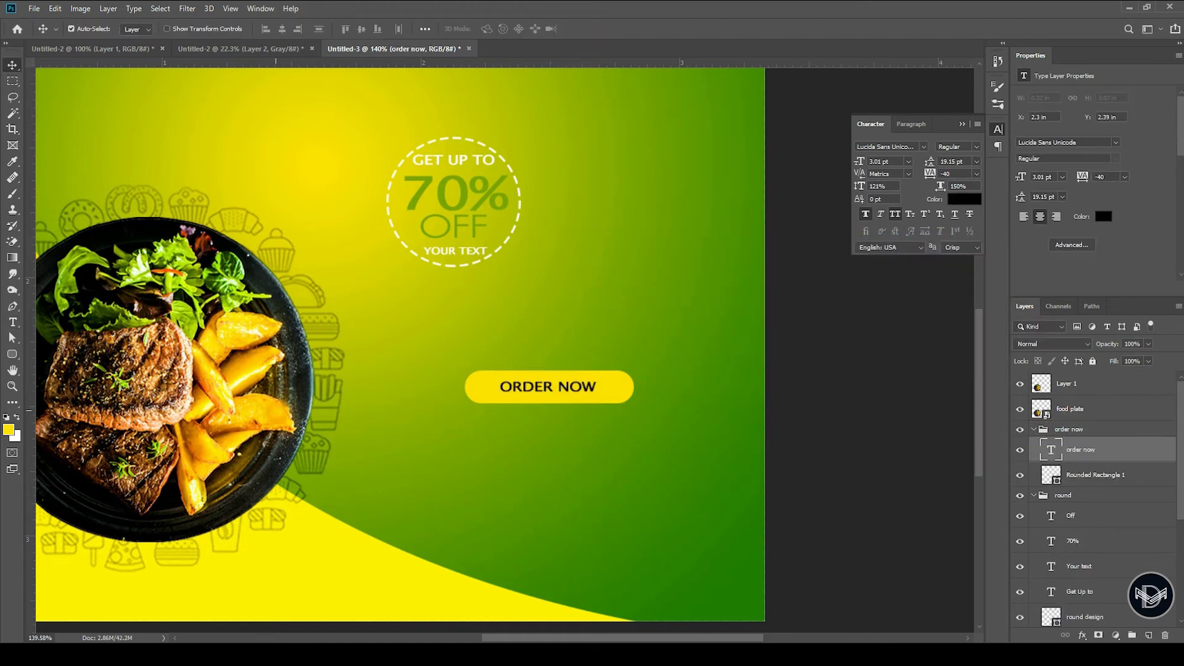
# Step: Duplicate ORDER NOW below the button, change the copy's wording to FOR FREE HOME DELIVERY and set its tracking to -100
pyautogui.keyDown('alt'); pyautogui.moveTo(531, 387); pyautogui.dragTo(518, 446); pyautogui.keyUp('alt')
pyautogui.doubleClick(520, 448)
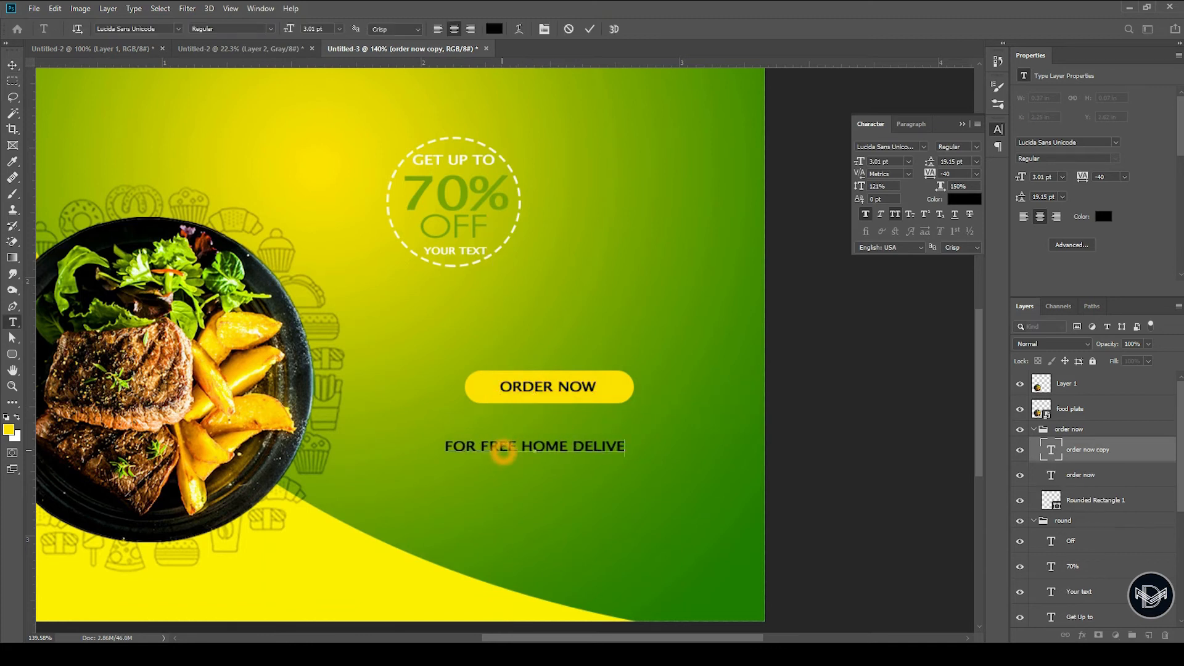
pyautogui.hotkey('ctrl', 'a')
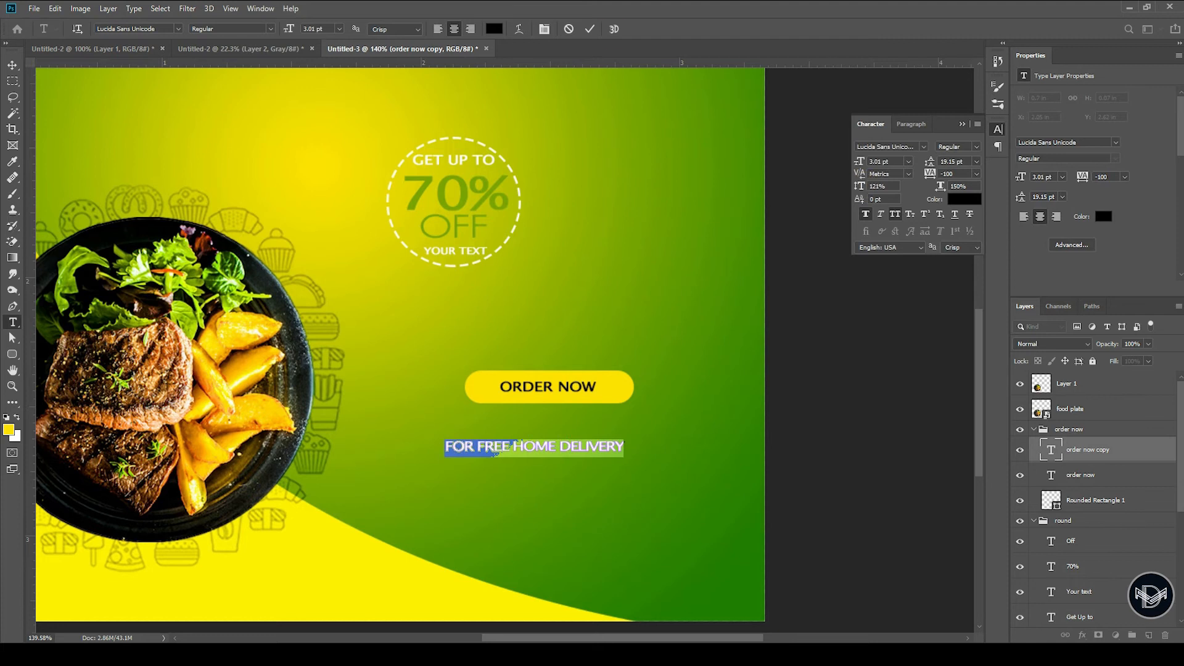
pyautogui.click(589, 29)
pyautogui.press('v')
pyautogui.moveTo(537, 449); pyautogui.dragTo(551, 440)
# Step: Duplicate the FOR FREE HOME DELIVERY line beneath itself and replace the copy's wording with the contact phone number
pyautogui.scroll(3, 551, 439)
pyautogui.keyDown('alt'); pyautogui.moveTo(548, 424); pyautogui.dragTo(522, 452); pyautogui.keyUp('alt')
pyautogui.doubleClick(419, 470)
pyautogui.press('BackSpace')
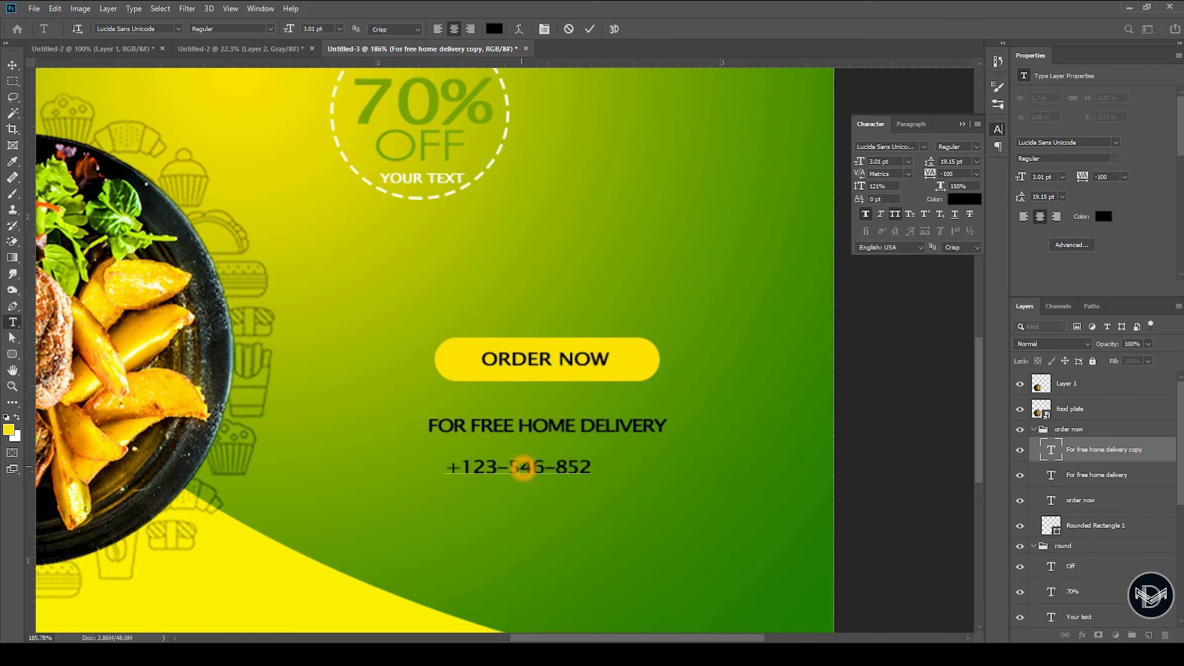
# Step: Colour the phone number white, enlarge it to 7.01 pt and place it beneath the delivery line
pyautogui.moveTo(591, 467); pyautogui.dragTo(452, 463)
pyautogui.click(964, 199)
pyautogui.click(694, 268)
pyautogui.click(970, 265)
pyautogui.moveTo(860, 162); pyautogui.dragTo(864, 162)
pyautogui.click(590, 29)
pyautogui.press('v')
pyautogui.moveTo(573, 472); pyautogui.dragTo(591, 476)
pyautogui.moveTo(545, 431)
pyautogui.mouseDown()
pyautogui.moveTo(548, 513)
pyautogui.moveTo(558, 430)
pyautogui.mouseUp()
pyautogui.doubleClick(577, 507)
pyautogui.write('ww')
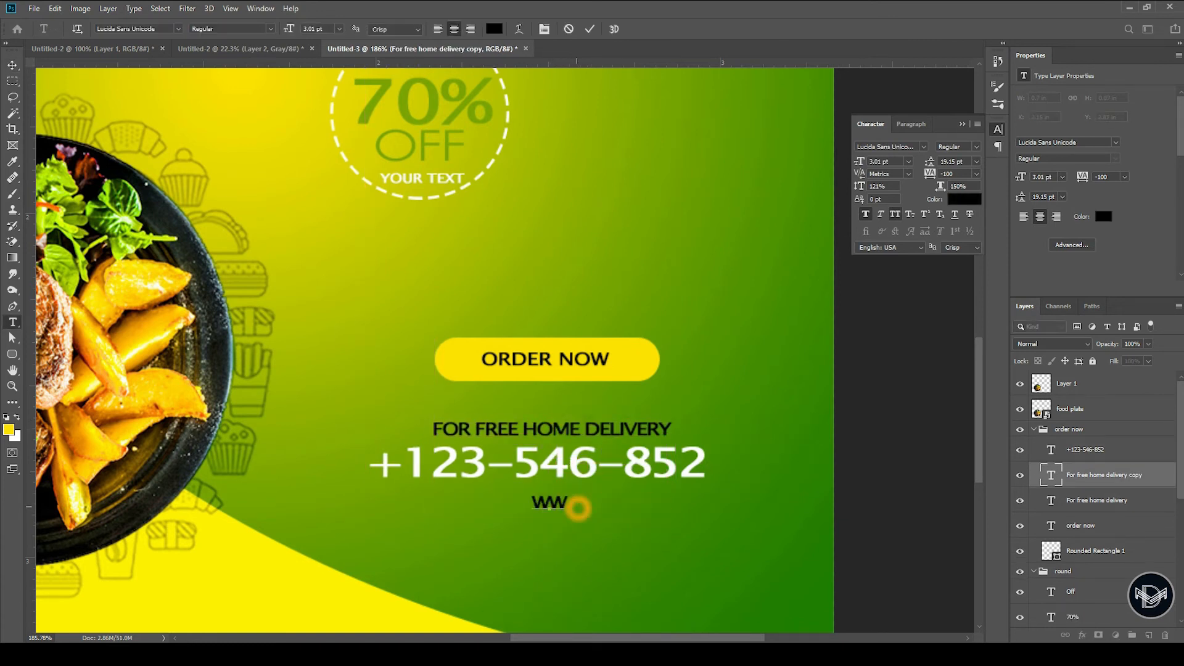
pyautogui.write('w.your text here.com')
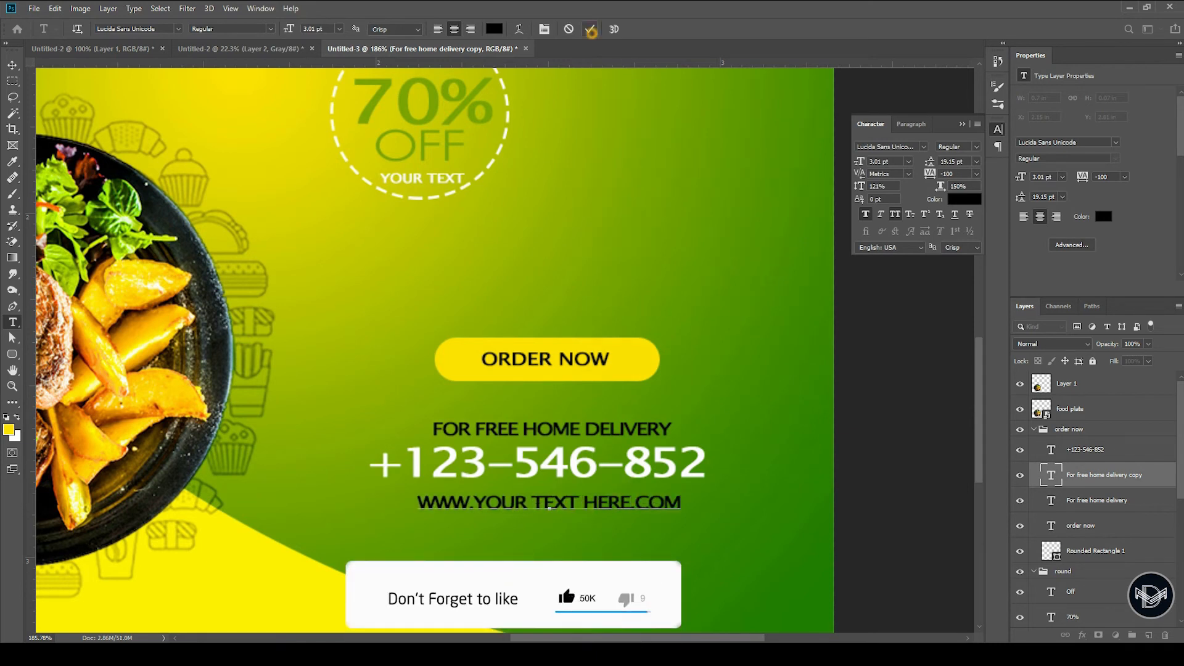
pyautogui.click(589, 29)
pyautogui.press('v')
# Step: Fine-tune the vertical spacing between the delivery line, phone number and website line beneath the ORDER NOW button
pyautogui.moveTo(562, 434); pyautogui.dragTo(562, 432)
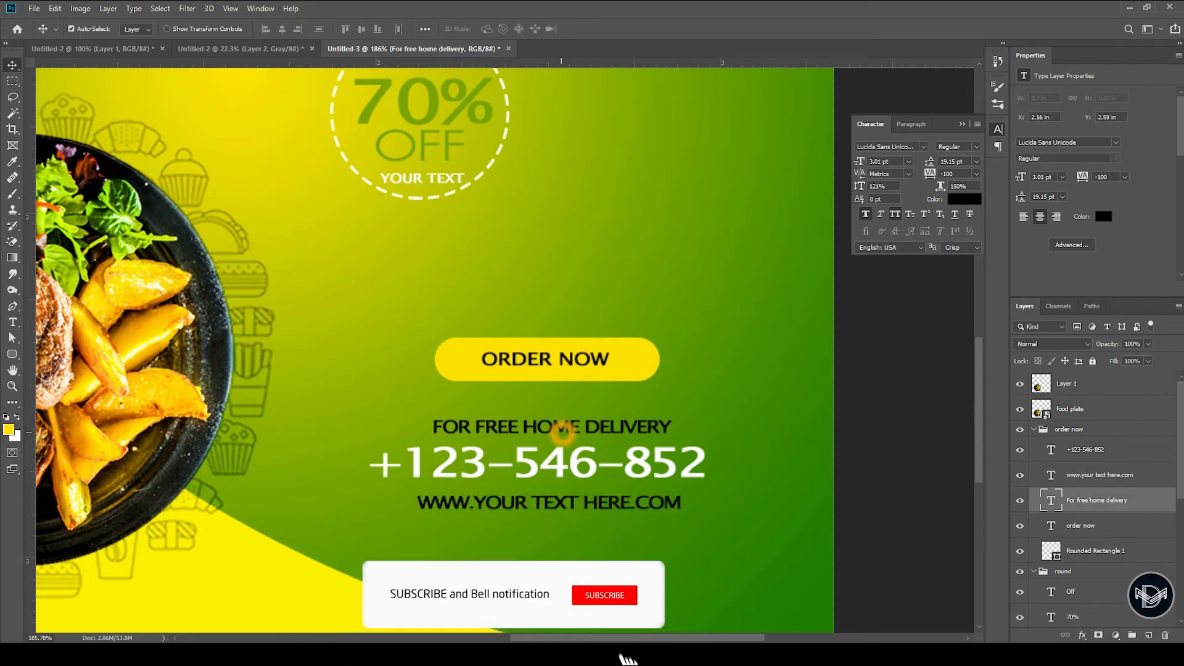
pyautogui.click(563, 502)
pyautogui.scroll(-1, 573, 503)
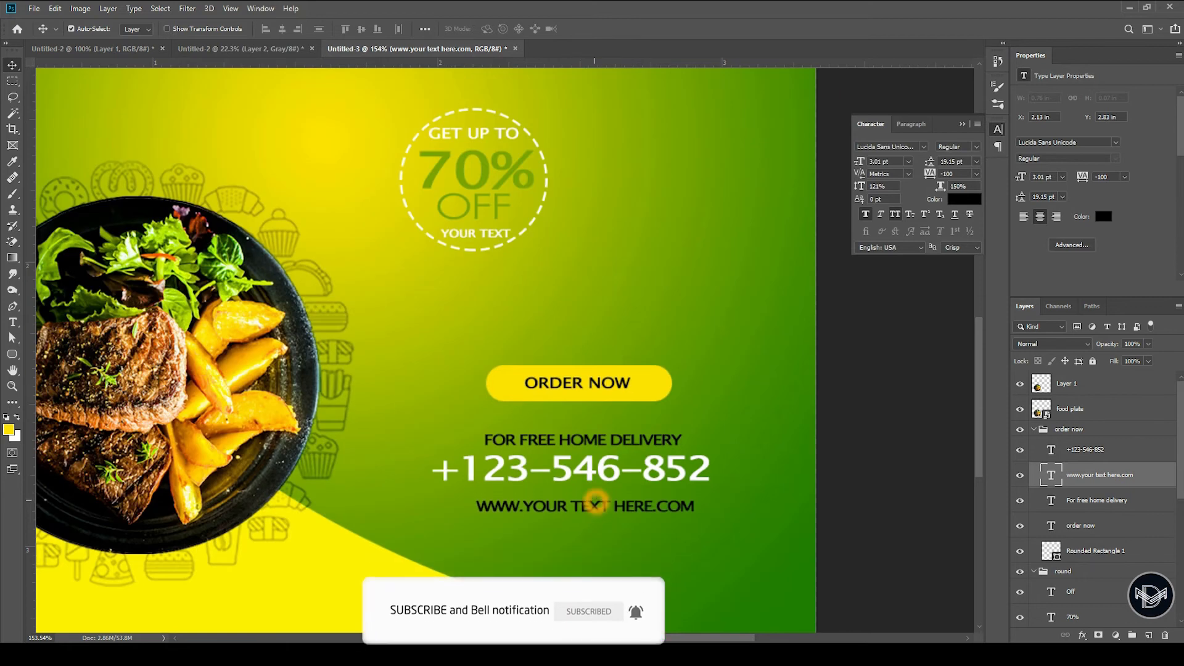
pyautogui.scroll(2, 599, 462)
pyautogui.click(592, 430)
pyautogui.press('Up')
pyautogui.press('Up')
pyautogui.press('Up')
pyautogui.press('Up')
pyautogui.press('Up')
pyautogui.scroll(-2, 719, 488)
# Step: Remove the leading plus sign from the phone number and realign the contact lines beneath the ORDER NOW button
pyautogui.doubleClick(517, 488)
pyautogui.click(502, 486)
pyautogui.press('BackSpace')
pyautogui.click(590, 29)
pyautogui.press('v')
pyautogui.moveTo(606, 478); pyautogui.dragTo(640, 452)
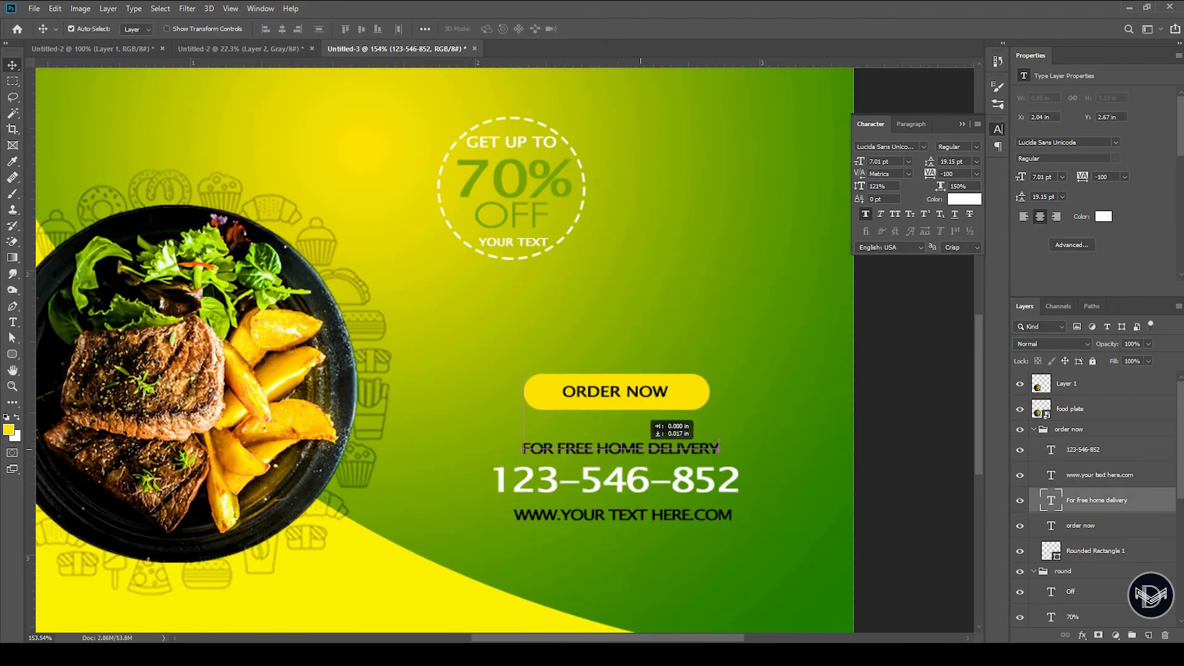
pyautogui.scroll(-5, 640, 452)
pyautogui.click(643, 585)
pyautogui.scroll(6, 616, 487)
pyautogui.doubleClick(681, 521)
pyautogui.press('Return')
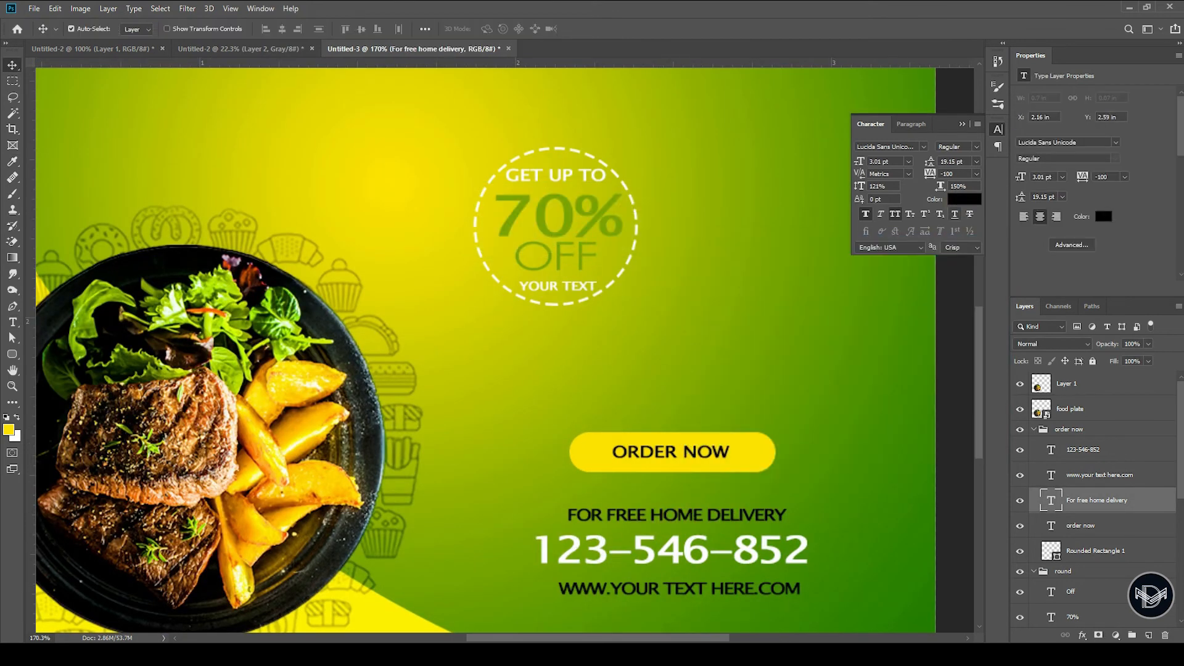
pyautogui.doubleClick(724, 516)
pyautogui.click(967, 202)
pyautogui.click(692, 267)
pyautogui.click(970, 263)
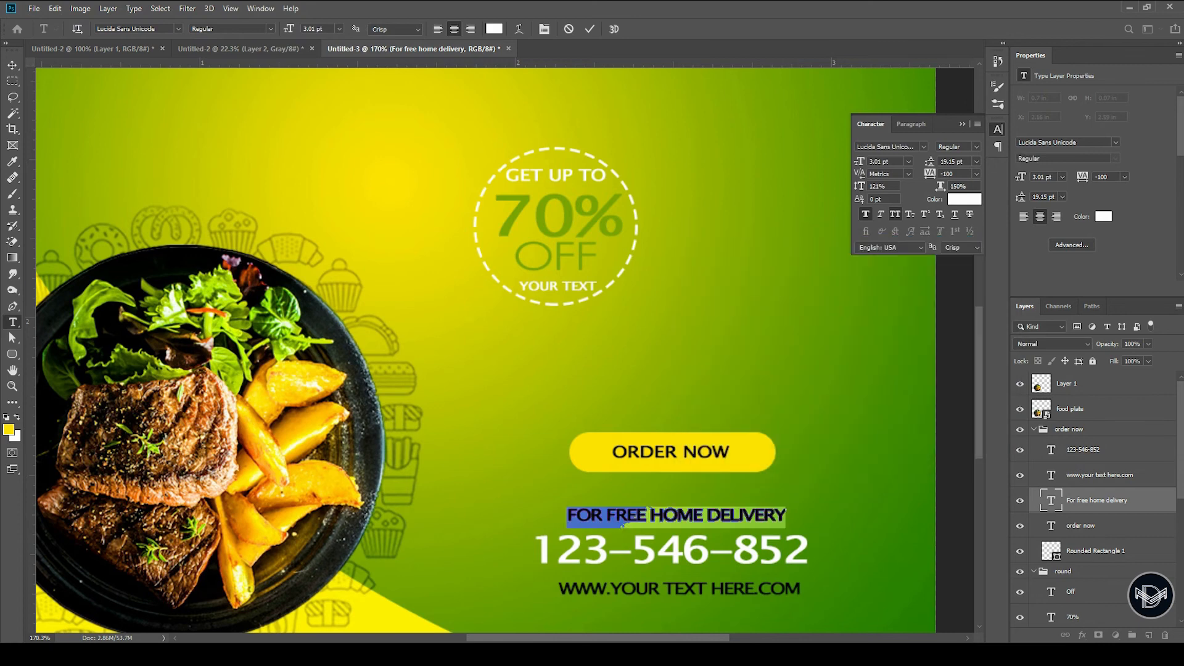
pyautogui.hotkey('ctrl', 'Return')
pyautogui.click(687, 587)
pyautogui.doubleClick(687, 587)
pyautogui.click(964, 198)
pyautogui.click(693, 267)
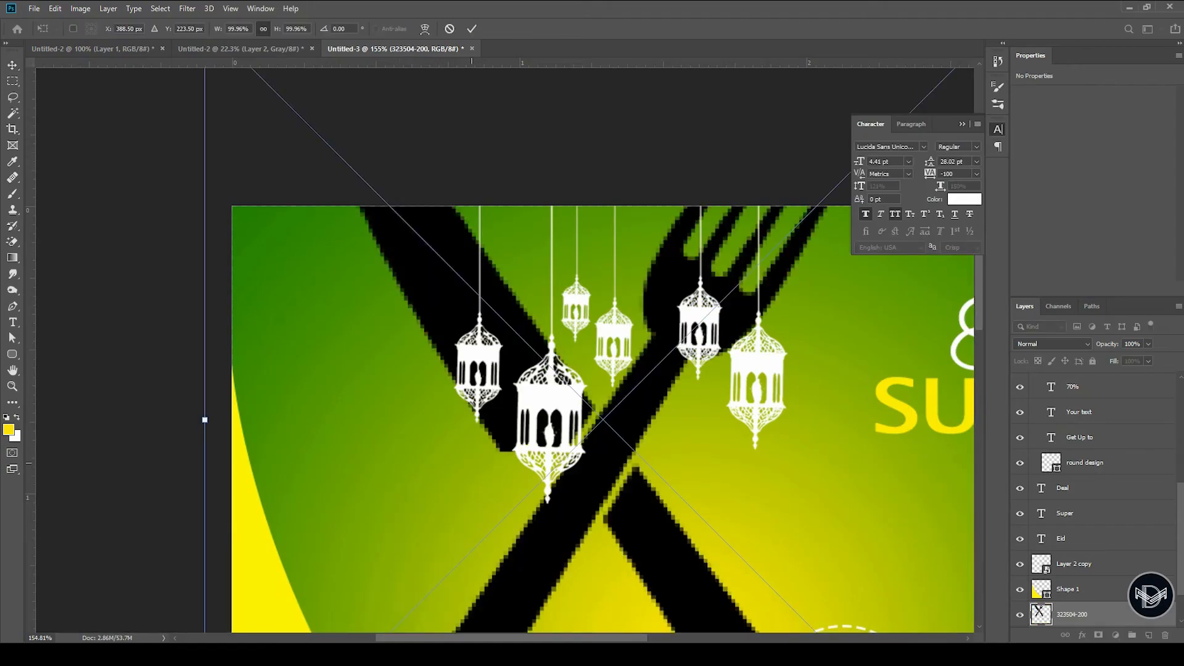
# Step: Place the crossed knife-and-fork image 323504-200 as a rasterized layer at the top of the layer stack
pyautogui.hotkey('ctrl', '0')
pyautogui.click(472, 29)
pyautogui.moveTo(1095, 614); pyautogui.dragTo(1096, 373)
pyautogui.rightClick(1084, 383)
pyautogui.click(968, 379)
pyautogui.click(812, 349)
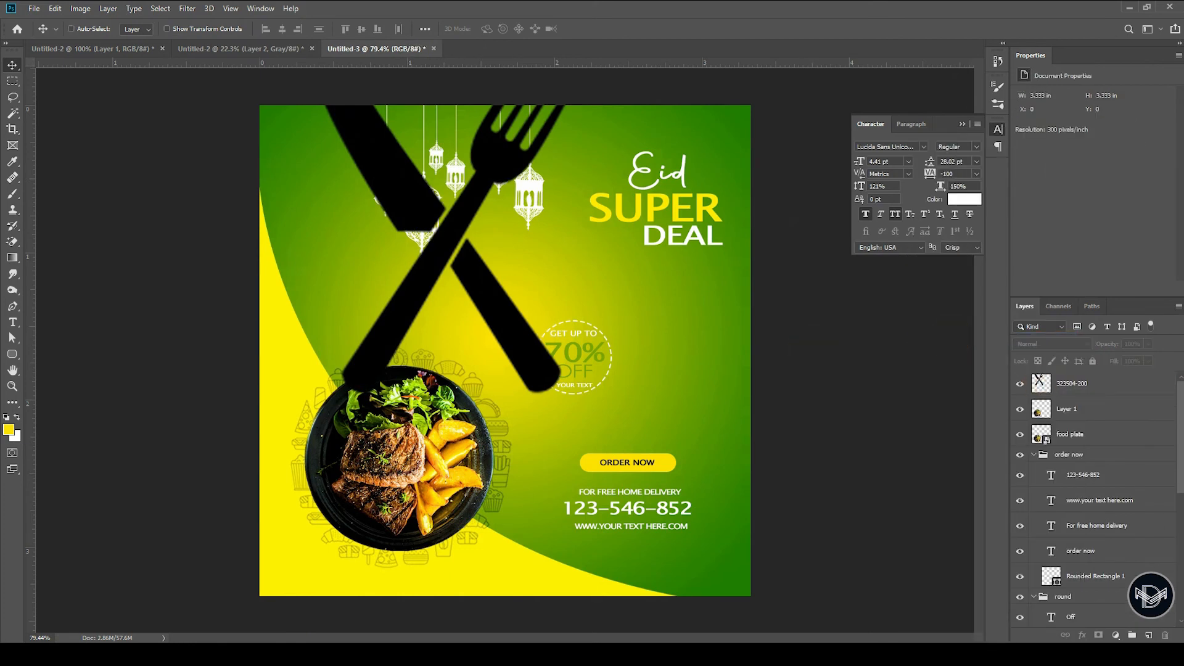
# Step: Fill the knife-and-fork silhouette with the yellow foreground colour and clear the selection
pyautogui.keyDown('ctrl'); pyautogui.click(1041, 384); pyautogui.keyUp('ctrl')
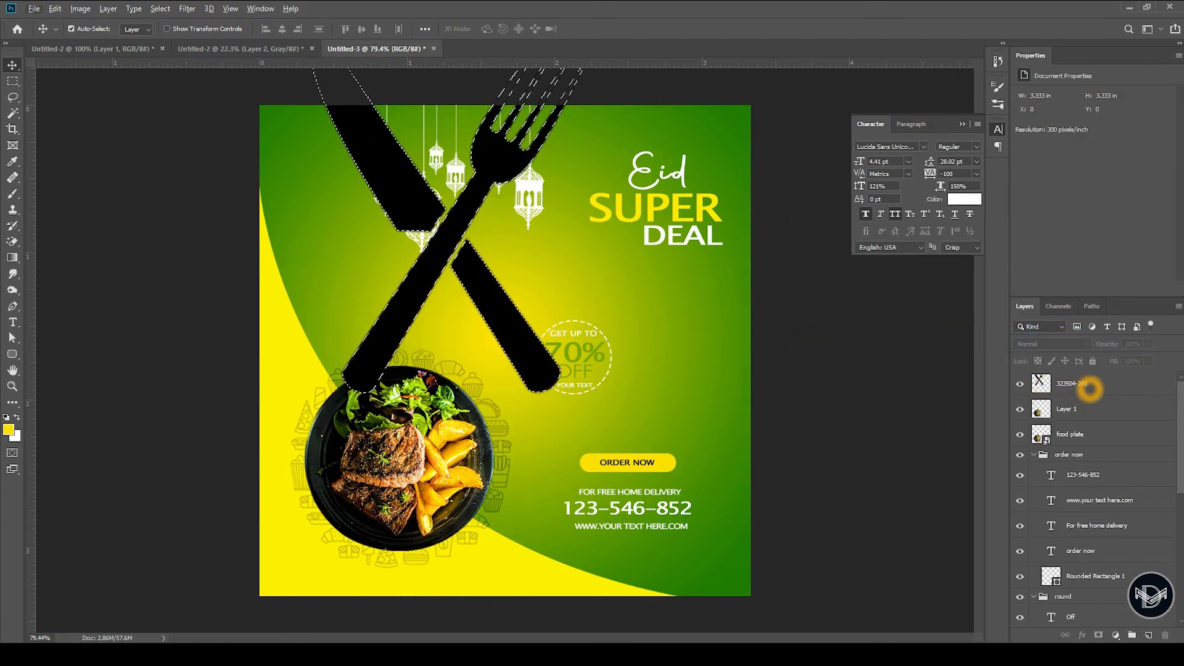
pyautogui.click(1091, 384)
pyautogui.hotkey('alt', 'BackSpace')
pyautogui.hotkey('ctrl', 'd')
# Step: Scale the knife-and-fork icon down to a small logo and place it in the poster's upper-left corner
pyautogui.hotkey('ctrl', 't')
pyautogui.moveTo(585, 395); pyautogui.dragTo(349, 89)
pyautogui.moveTo(340, 70); pyautogui.dragTo(355, 241)
pyautogui.scroll(8, 314, 153)
pyautogui.scroll(6, 398, 331)
pyautogui.press('Return')
pyautogui.moveTo(323, 201); pyautogui.dragTo(439, 201)
pyautogui.hotkey('ctrl', 'z')
# Step: Duplicate the SUPER heading and place the copy near the knife-and-fork icon
pyautogui.scroll(-13, 439, 202)
pyautogui.scroll(1, 635, 154)
pyautogui.moveTo(655, 198); pyautogui.dragTo(297, 130)
pyautogui.moveTo(297, 130); pyautogui.dragTo(385, 337)
# Step: Reduce the copied heading to 4.01 pt and change its wording to LOGO HERE on two lines
pyautogui.scroll(6, 362, 351)
pyautogui.press('t')
pyautogui.doubleClick(435, 335)
pyautogui.hotkey('ctrl', 'shift', ',')
pyautogui.hotkey('ctrl', 'shift', ',')
pyautogui.hotkey('ctrl', 'shift', ',')
pyautogui.hotkey('ctrl', 'shift', ',')
pyautogui.hotkey('ctrl', 'shift', ',')
pyautogui.hotkey('ctrl', 'shift', ',')
pyautogui.hotkey('ctrl', 'shift', ',')
pyautogui.hotkey('ctrl', 'shift', ',')
pyautogui.hotkey('ctrl', 'shift', ',')
pyautogui.hotkey('ctrl', 'shift', ',')
pyautogui.hotkey('ctrl', 'shift', ',')
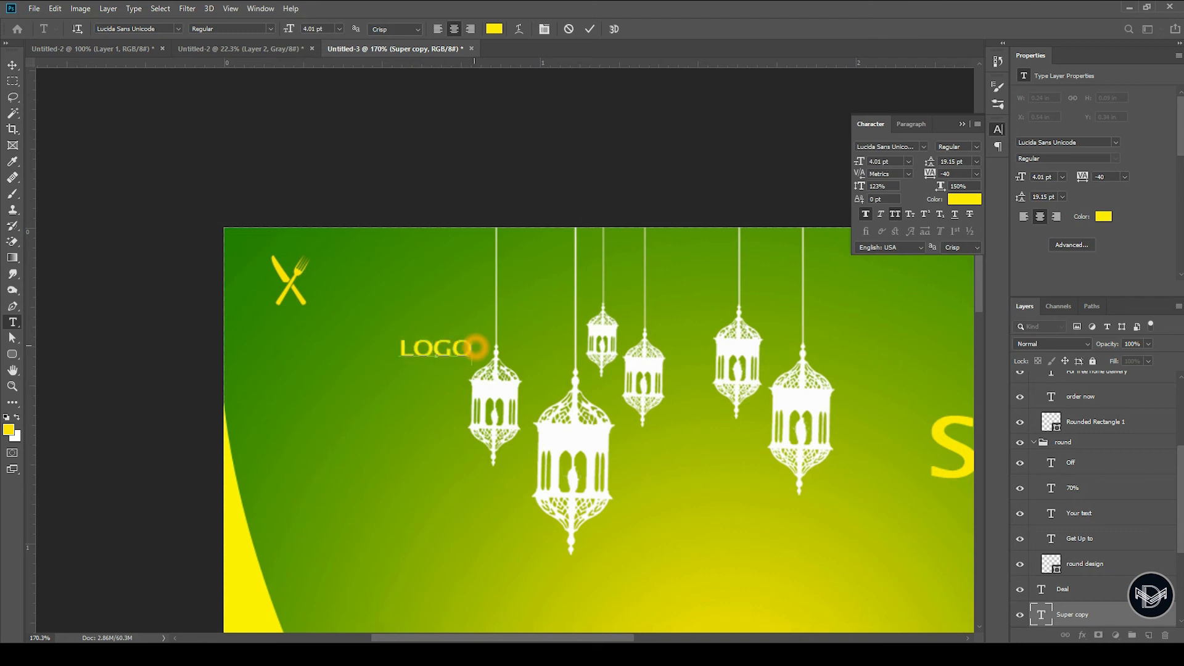
# Step: Make LOGO HERE white with tighter line spacing and place it beside the knife-and-fork icon
pyautogui.hotkey('ctrl', 'a')
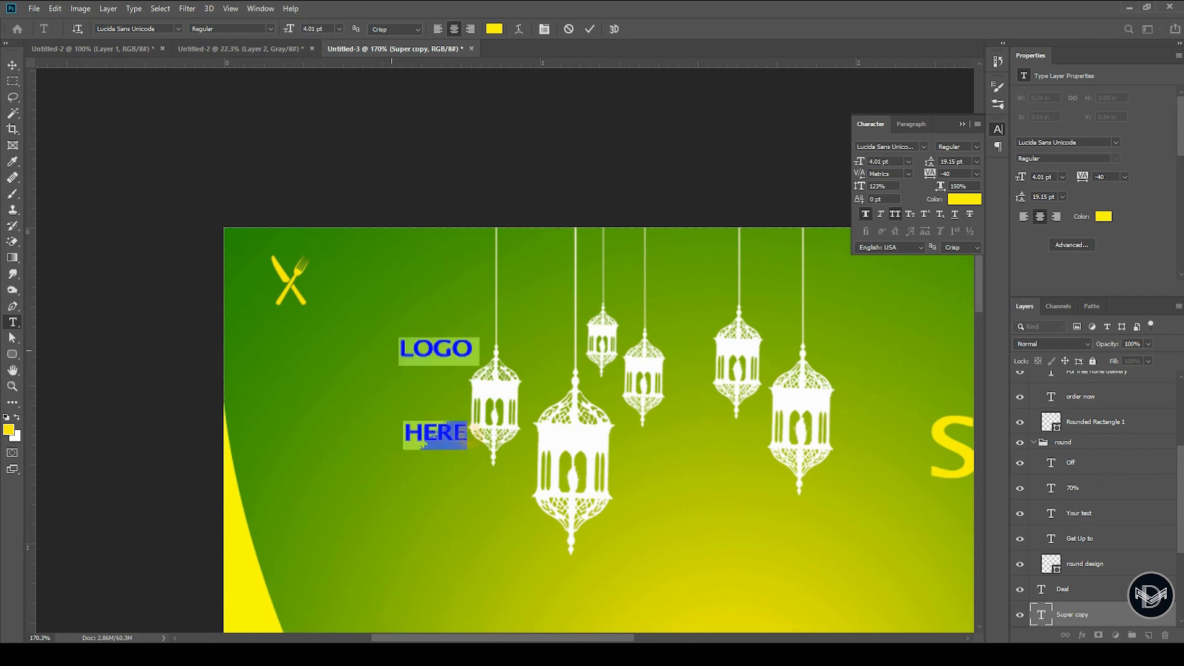
pyautogui.click(965, 199)
pyautogui.click(691, 269)
pyautogui.click(989, 264)
pyautogui.moveTo(937, 162); pyautogui.dragTo(935, 165)
pyautogui.hotkey('ctrl', 'Return')
pyautogui.press('v')
pyautogui.moveTo(446, 372); pyautogui.dragTo(362, 296)
# Step: Recolour the curved yellow shape in the poster's lower-left corner to a deeper golden yellow
pyautogui.scroll(-14, 502, 292)
pyautogui.scroll(4, 644, 276)
pyautogui.scroll(-1, 644, 276)
pyautogui.click(494, 513)
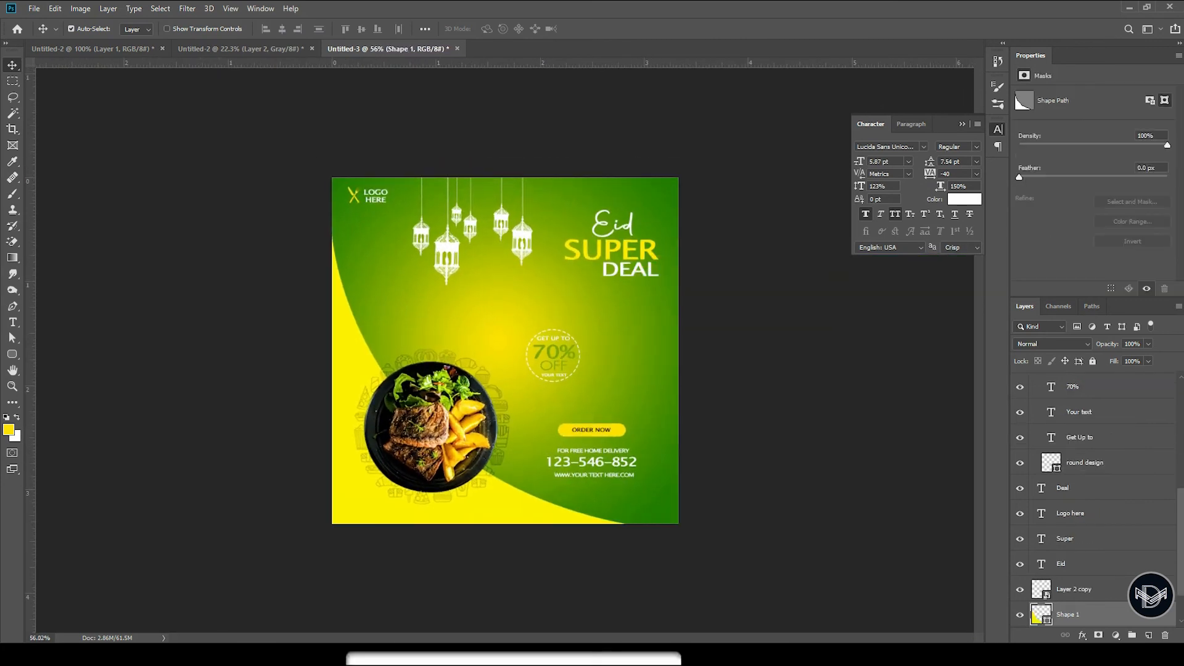
pyautogui.doubleClick(1041, 614)
pyautogui.moveTo(862, 402); pyautogui.dragTo(861, 404)
pyautogui.click(971, 264)
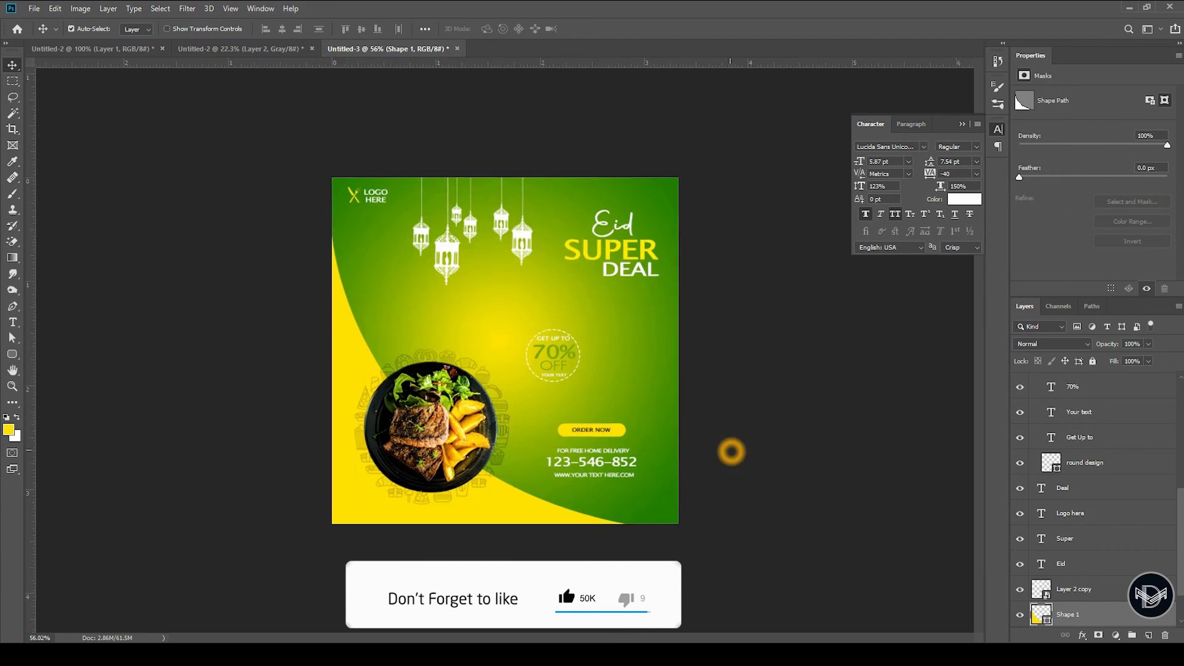
# Step: Enlarge the round 70% OFF badge group around its centre and apply the transformation
pyautogui.scroll(1, 729, 450)
pyautogui.scroll(3, 1028, 449)
pyautogui.click(1034, 470)
pyautogui.click(1064, 470)
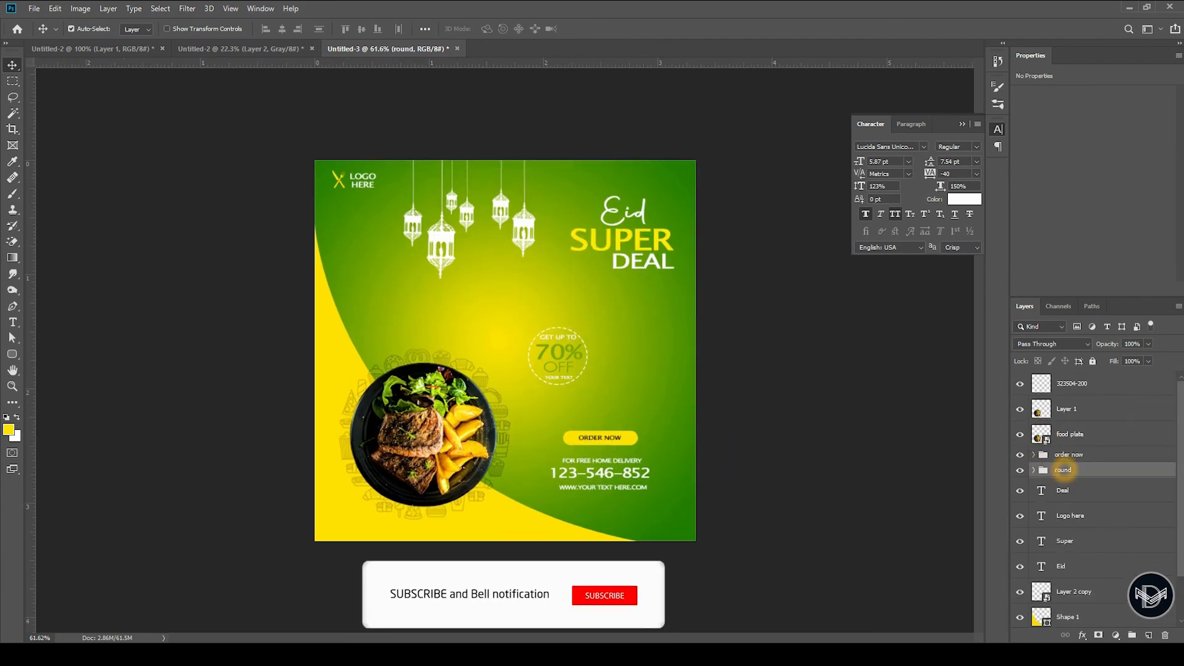
pyautogui.hotkey('ctrl', 't')
pyautogui.moveTo(587, 385); pyautogui.dragTo(568, 351)
pyautogui.click(593, 29)
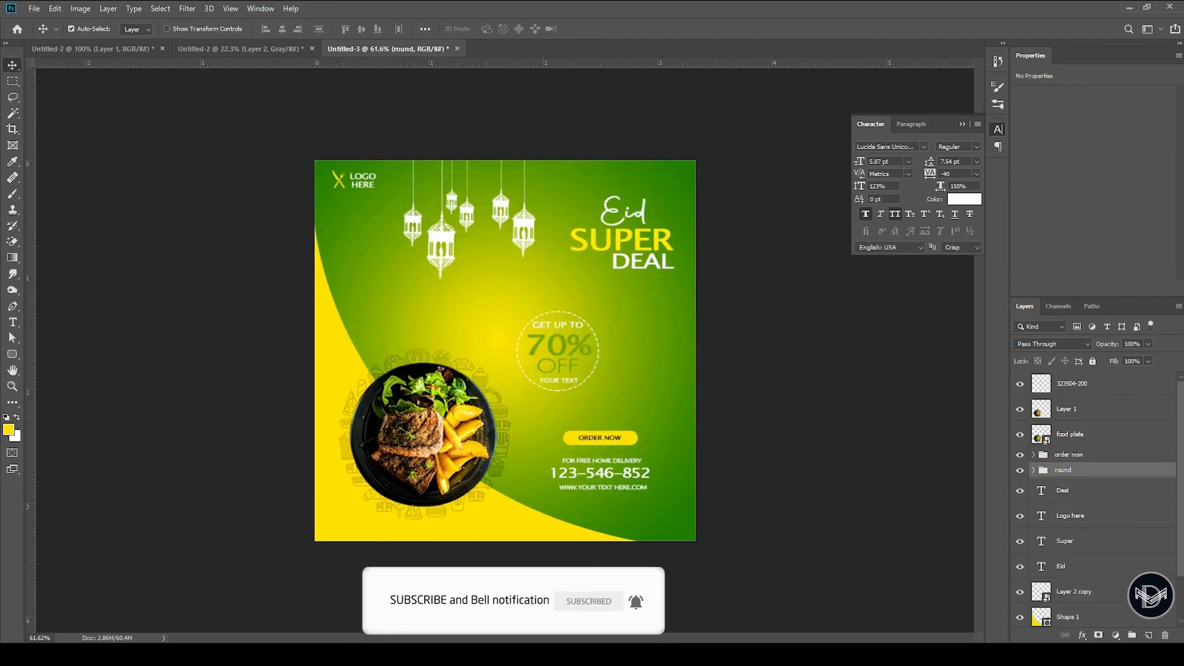
# Step: Stamp all visible layers into a new merged layer at the top of the stack and open it in the Camera Raw filter
pyautogui.click(1111, 391)
pyautogui.hotkey('ctrl', 'alt', 'shift', 'e')
pyautogui.click(1091, 391)
pyautogui.hotkey('ctrl', 'shift', 'a')
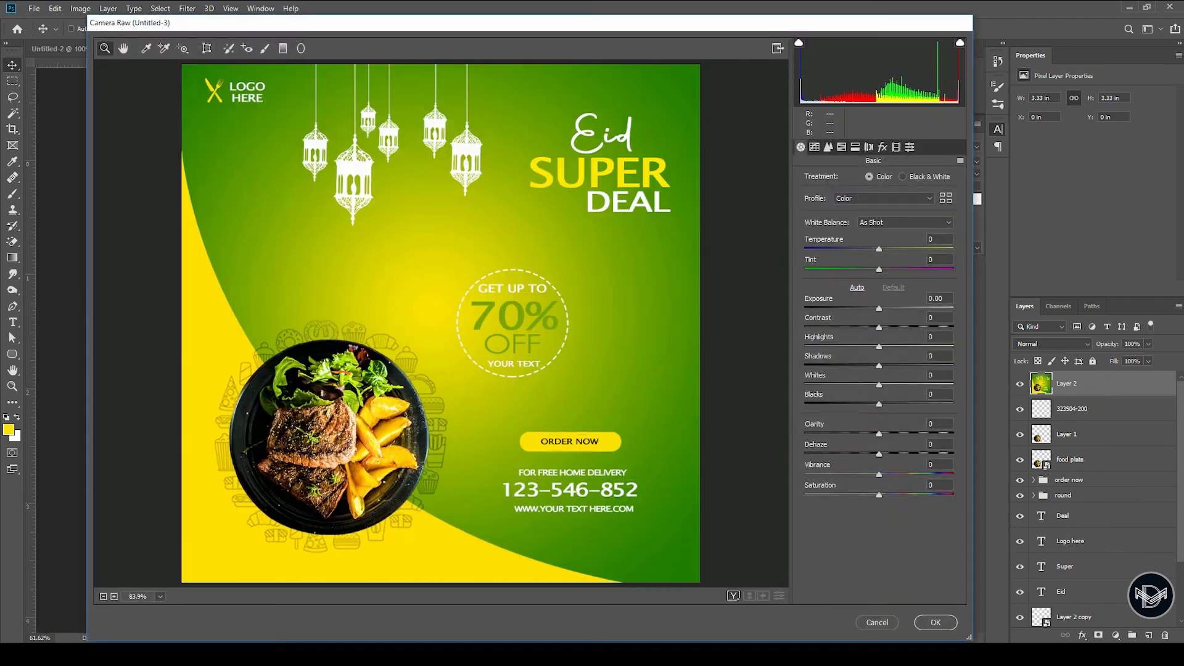
# Step: Set Contrast to +11 and Vibrance to +30, raise Clarity slightly, and apply the Camera Raw adjustments to the merged layer
pyautogui.moveTo(878, 328); pyautogui.dragTo(897, 327)
pyautogui.moveTo(931, 474)
pyautogui.mouseDown()
pyautogui.moveTo(782, 471)
pyautogui.moveTo(916, 475)
pyautogui.mouseUp()
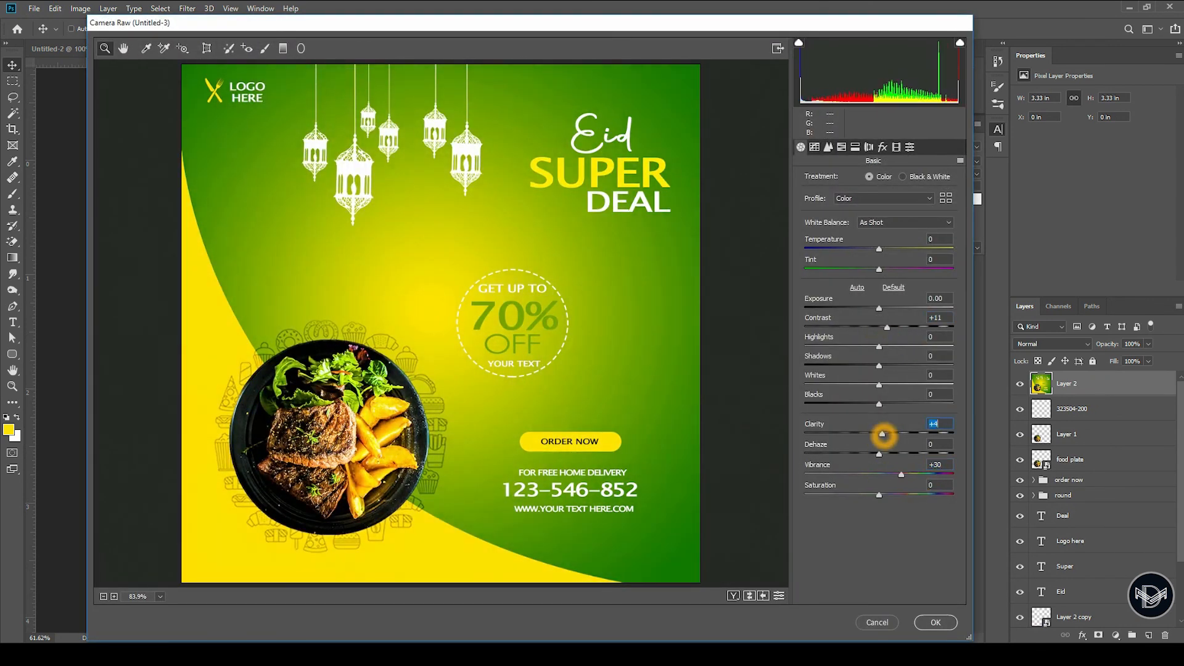
pyautogui.press('Return')
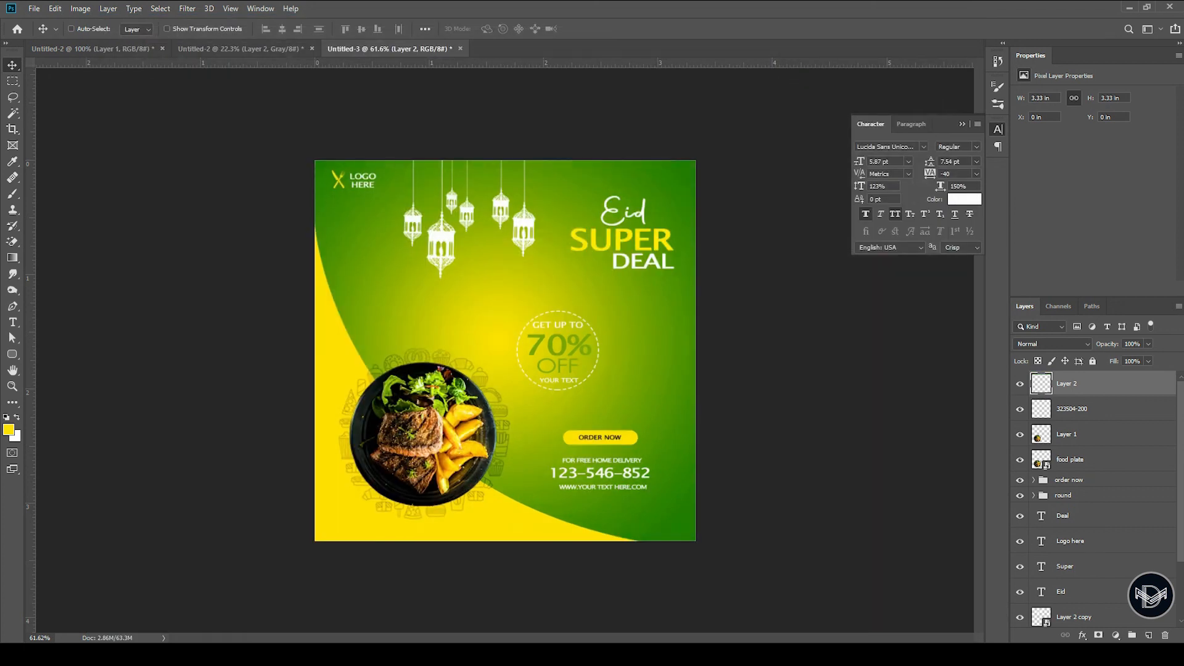
# Step: Add a small black drop shadow at 36% opacity and a 90° angle to the SUPER heading
pyautogui.doubleClick(1116, 567)
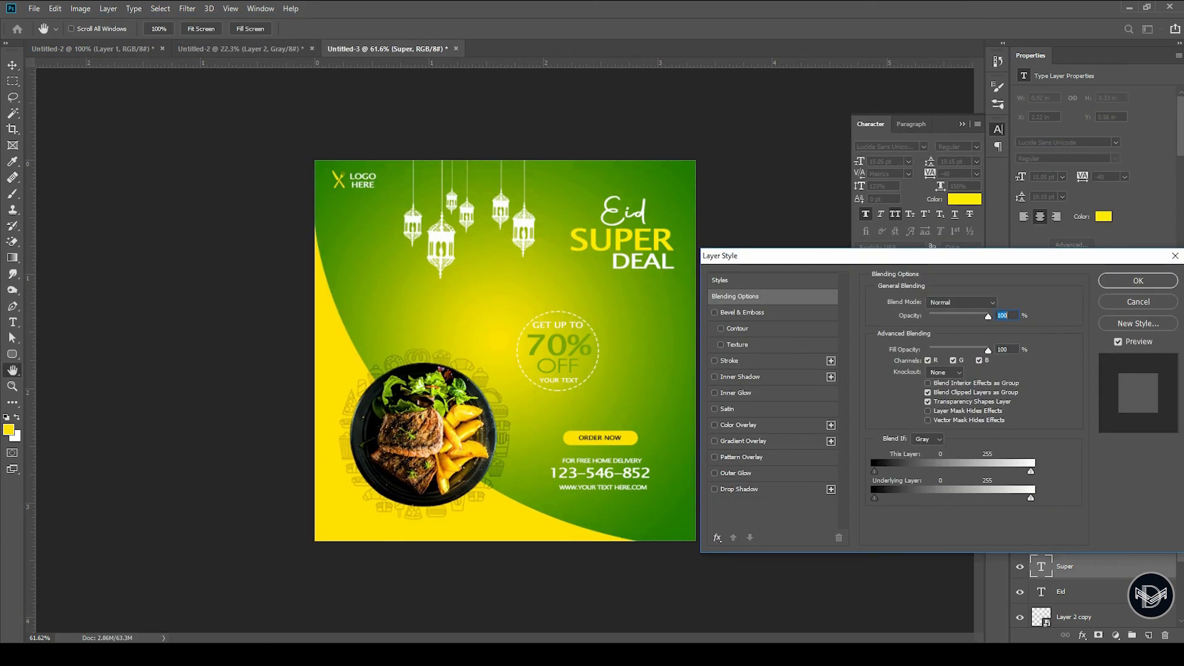
pyautogui.click(714, 489)
pyautogui.click(737, 489)
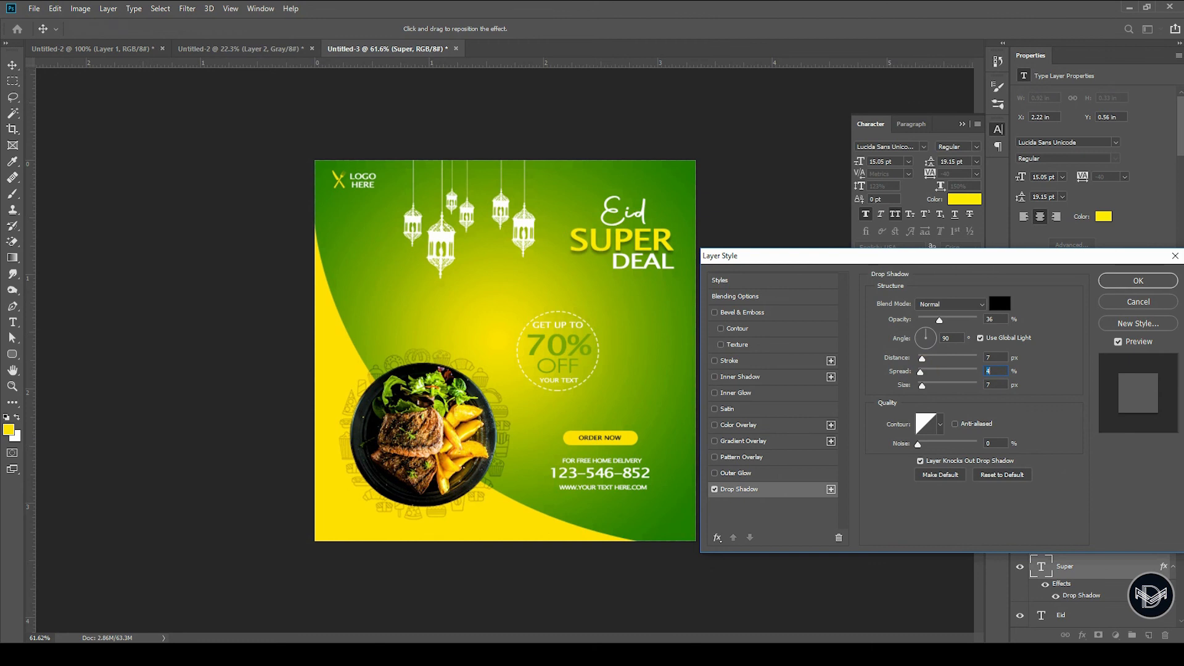
pyautogui.moveTo(920, 372); pyautogui.dragTo(919, 359)
pyautogui.click(1139, 280)
# Step: Copy the SUPER heading's drop shadow onto the LOGO HERE and Eid text layers
pyautogui.moveTo(1164, 566); pyautogui.dragTo(1158, 538)
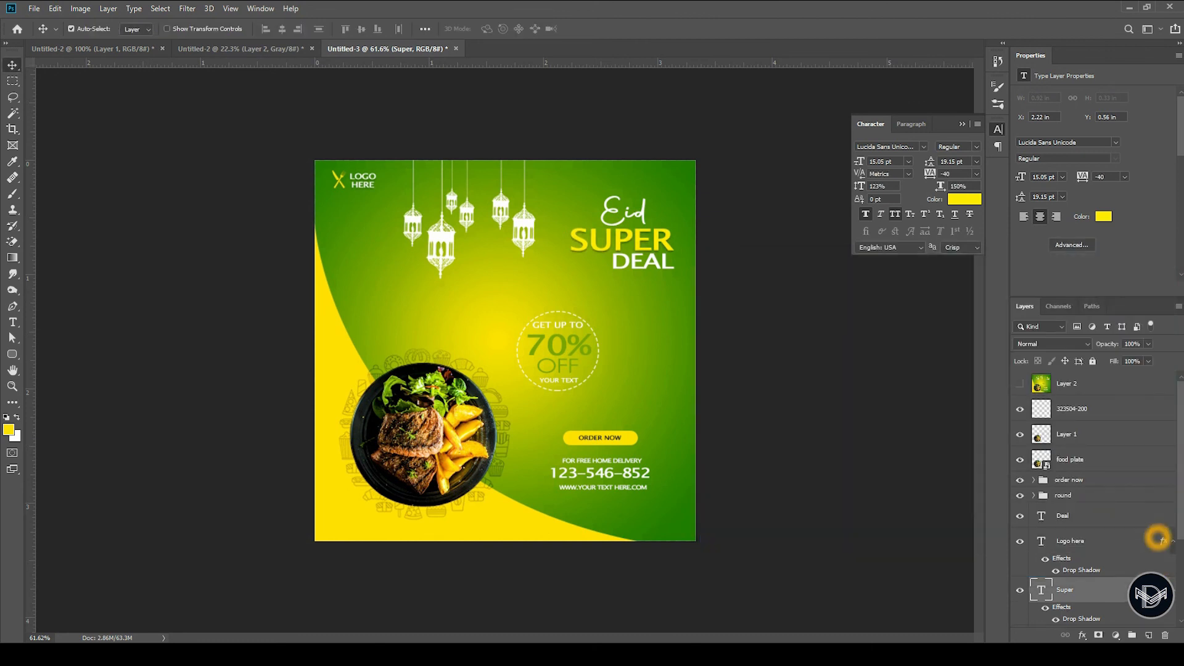
pyautogui.scroll(-4, 1112, 540)
pyautogui.click(1069, 535)
pyautogui.moveTo(1163, 486); pyautogui.dragTo(1165, 539)
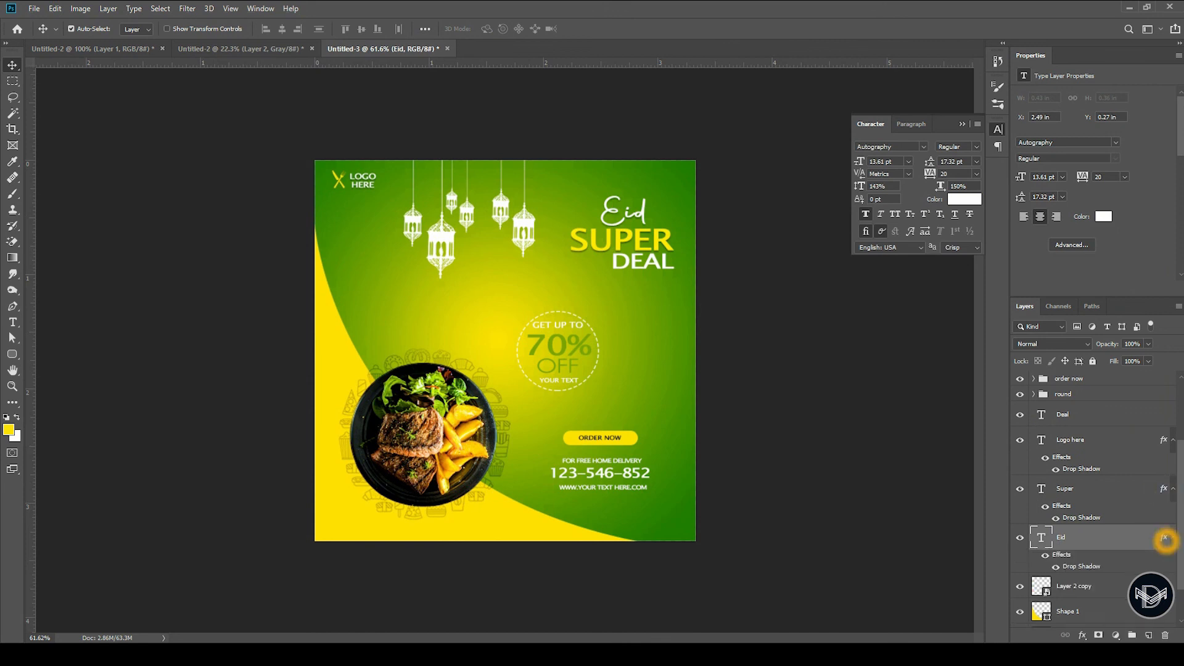
# Step: Move the Deal text layer between Super and Eid and copy the same drop shadow onto it
pyautogui.scroll(-1, 1165, 539)
pyautogui.moveTo(1062, 389); pyautogui.dragTo(1062, 500)
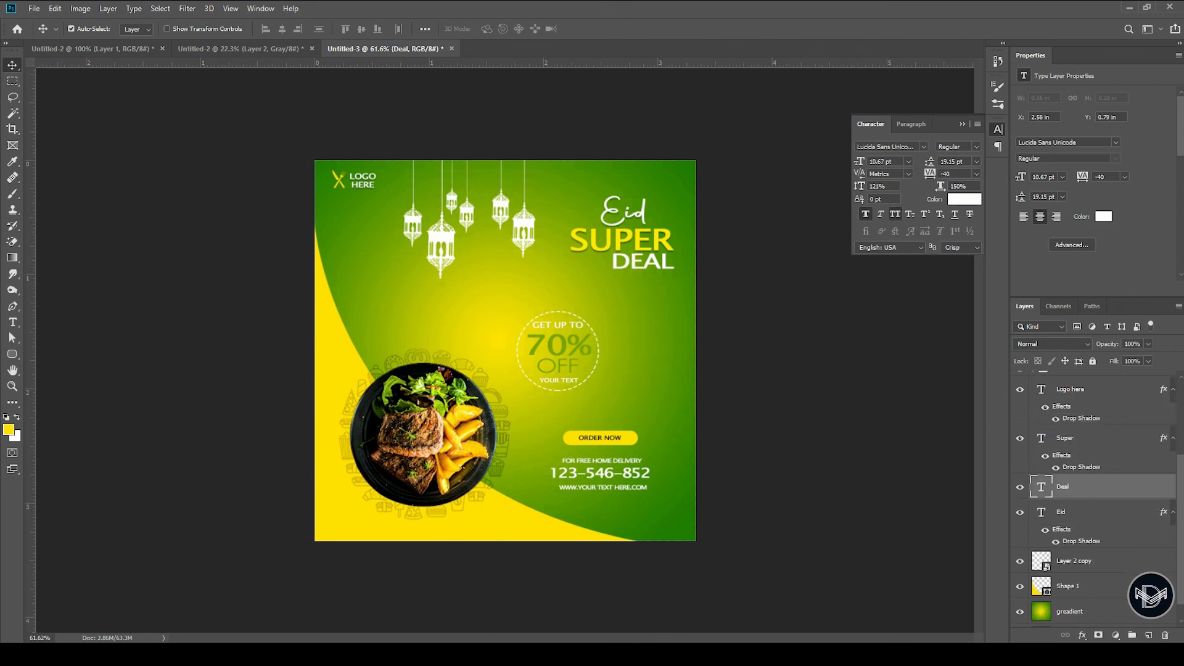
pyautogui.moveTo(1164, 492)
pyautogui.mouseDown()
pyautogui.moveTo(1149, 470)
pyautogui.moveTo(1098, 490)
pyautogui.moveTo(1167, 495)
pyautogui.moveTo(1163, 480)
pyautogui.mouseUp()
# Step: Apply the same drop shadow to the order now group and the round 70% OFF badge group
pyautogui.scroll(3, 1036, 470)
pyautogui.scroll(3, 1094, 493)
pyautogui.click(1068, 480)
pyautogui.click(1020, 480)
pyautogui.click(1020, 480)
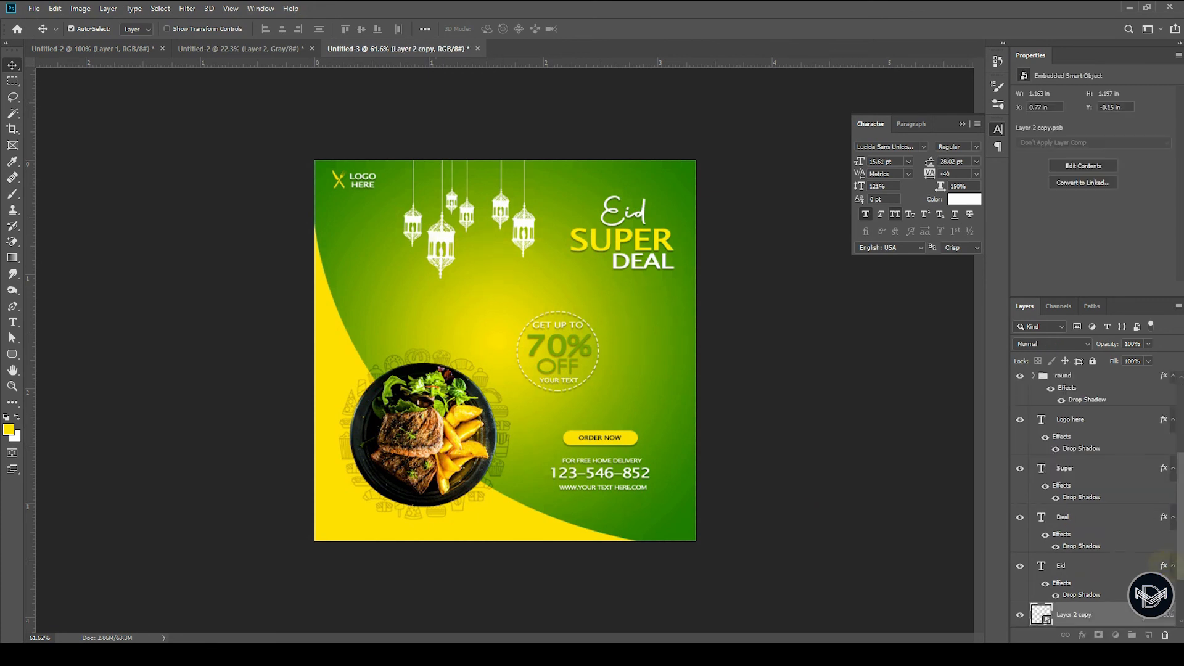
# Step: Copy the Eid text's drop shadow onto the hanging lanterns layer
pyautogui.moveTo(1164, 563); pyautogui.dragTo(1168, 616)
pyautogui.click(843, 482)
pyautogui.scroll(-2, 843, 482)
pyautogui.scroll(1, 844, 478)
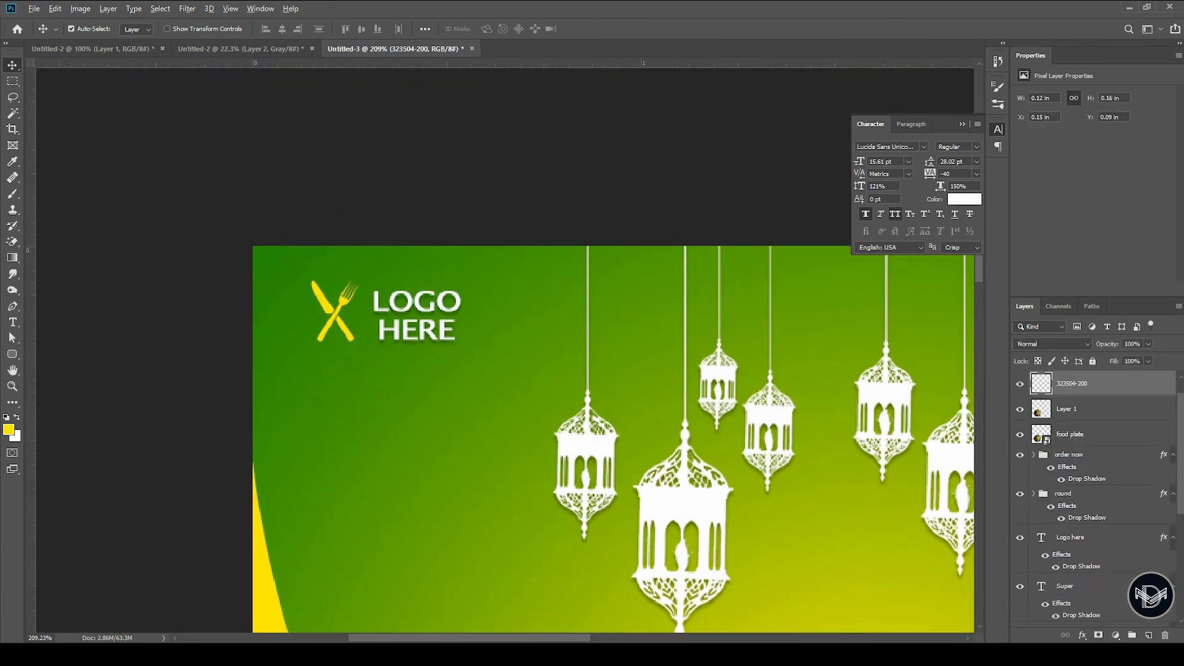